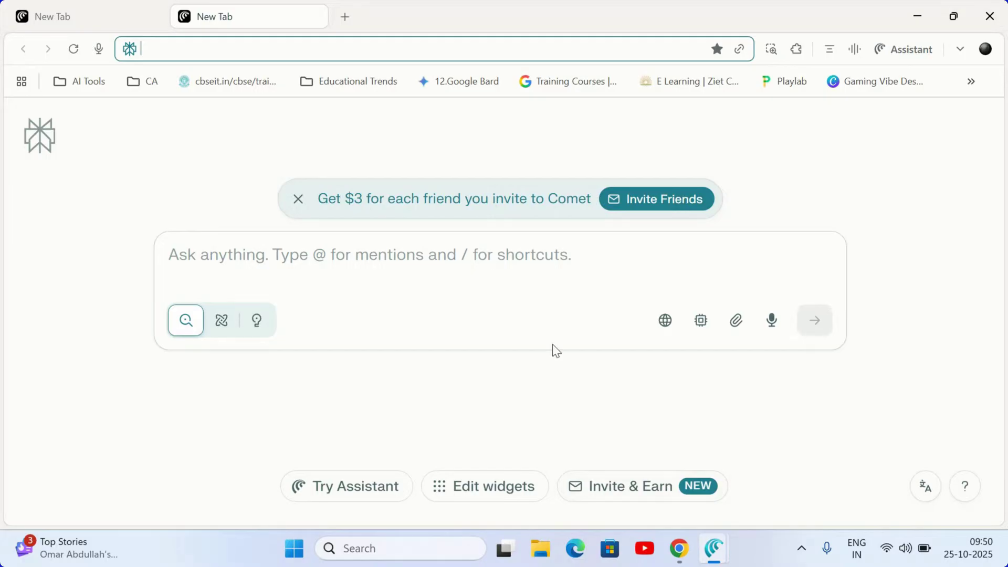
Ask Comet for hands-on photosynthesis activities for 6th graders
left_click(296, 304)
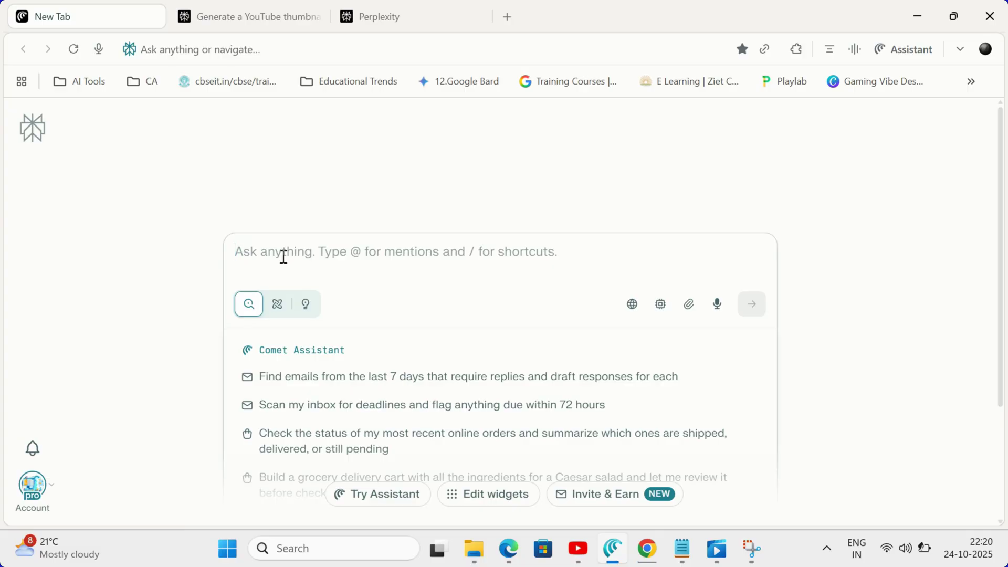
type("What are the best hands-on activities to teach photosynthesis to 6th graders?")
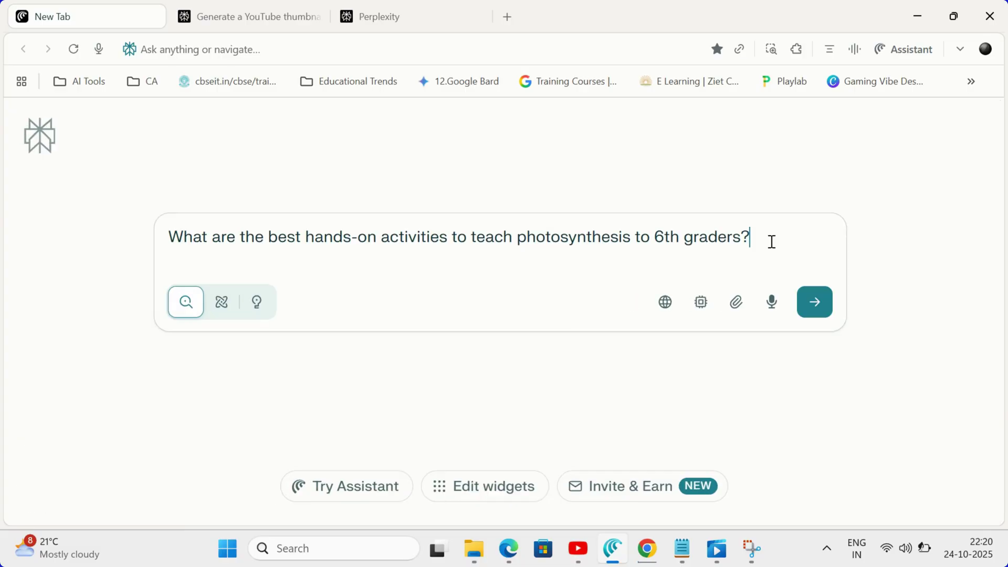
left_click(816, 301)
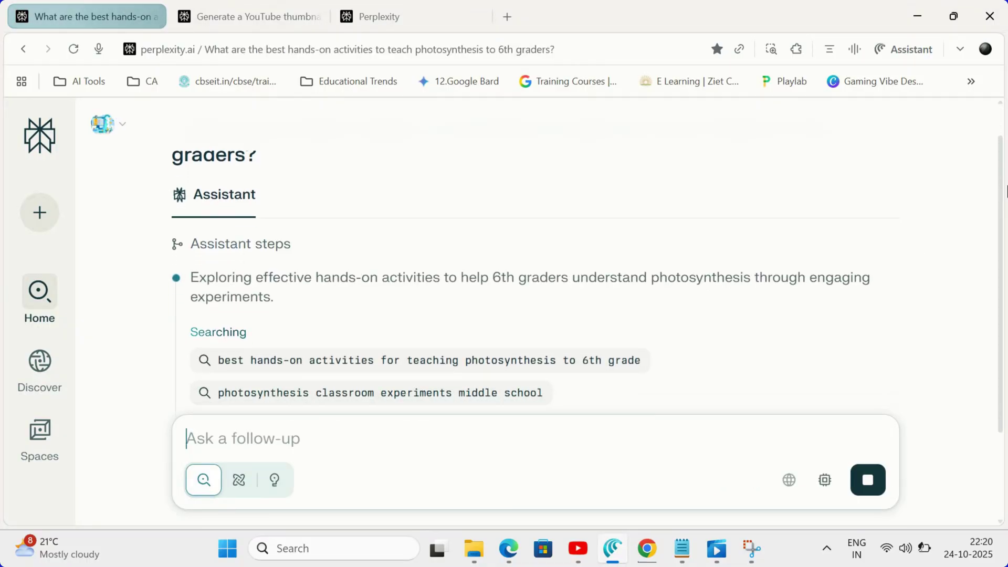
Scroll through the photosynthesis answer and bring up its image results
left_click_drag(1006, 189, 1006, 323)
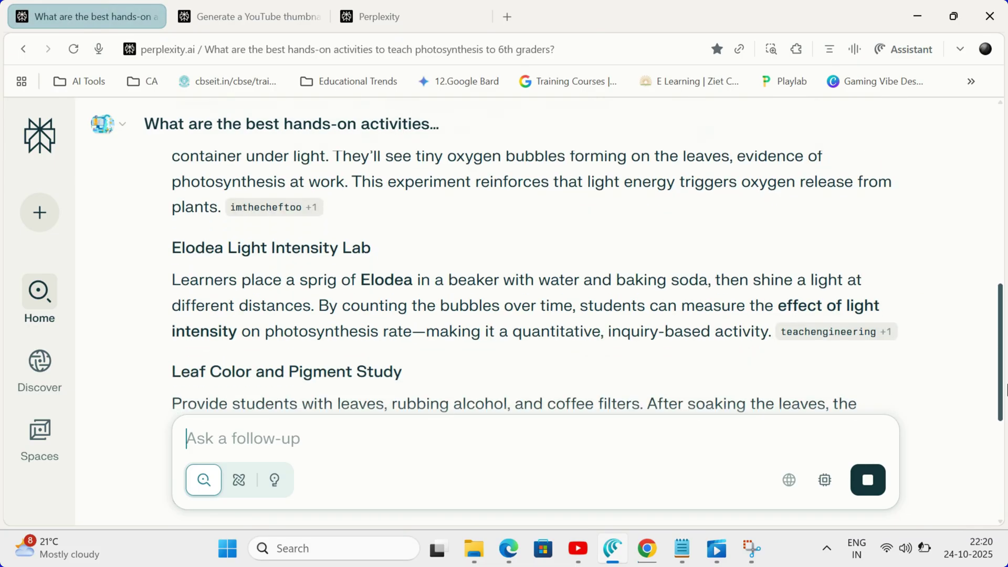
scroll(394, 257, "up", 15)
left_click(300, 241)
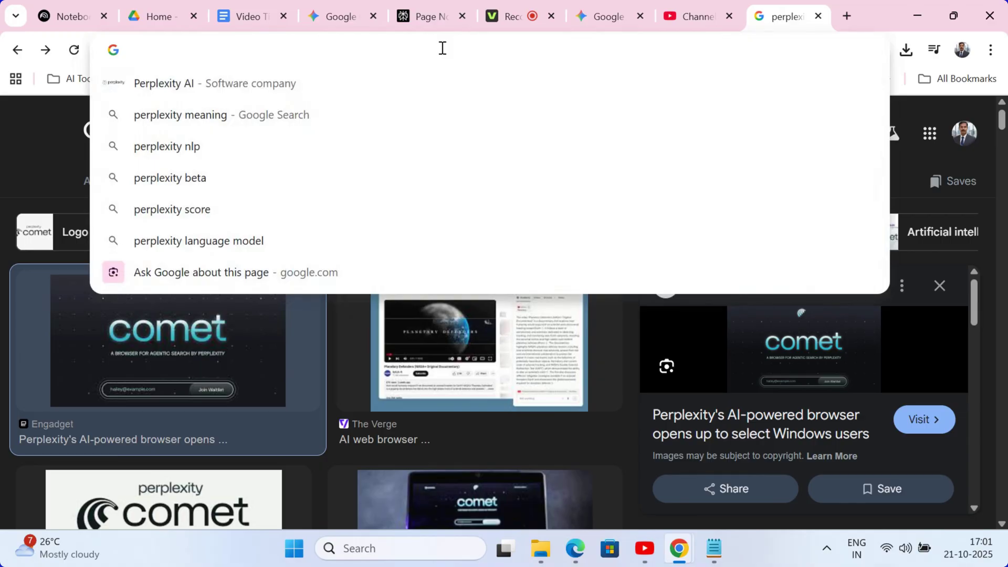
type("https://www.perplexity.ai/comet")
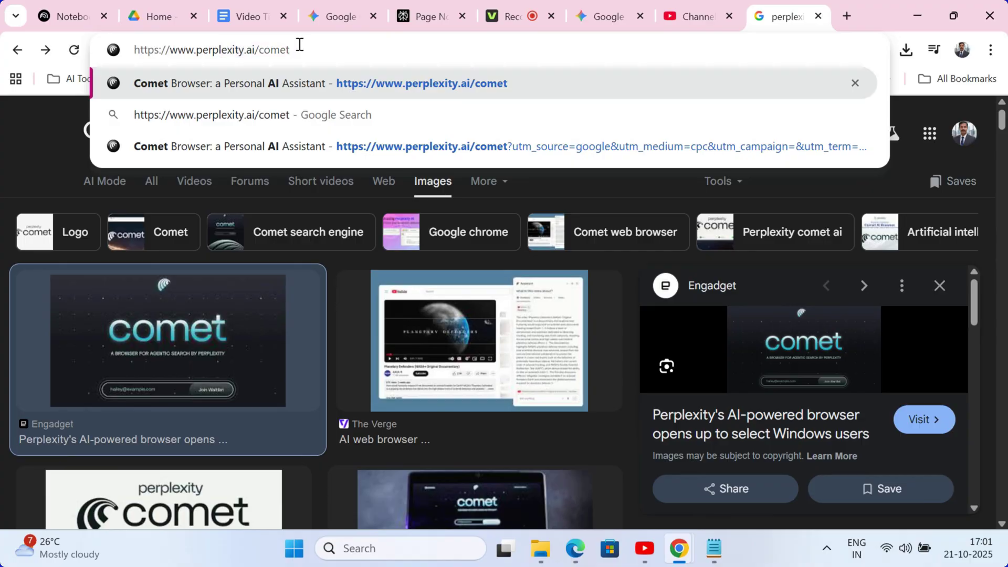
key("Return")
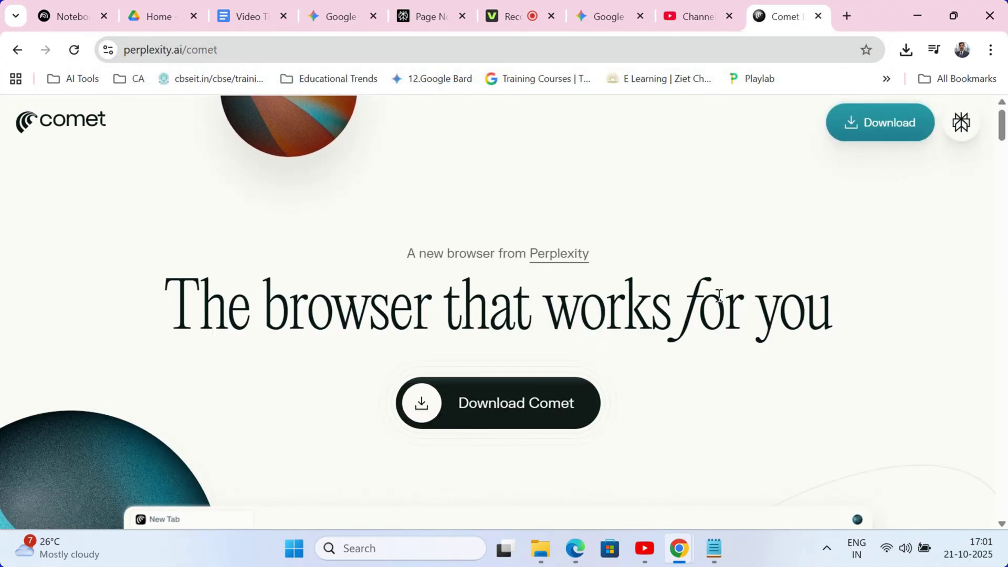
scroll(719, 296, "down", 2)
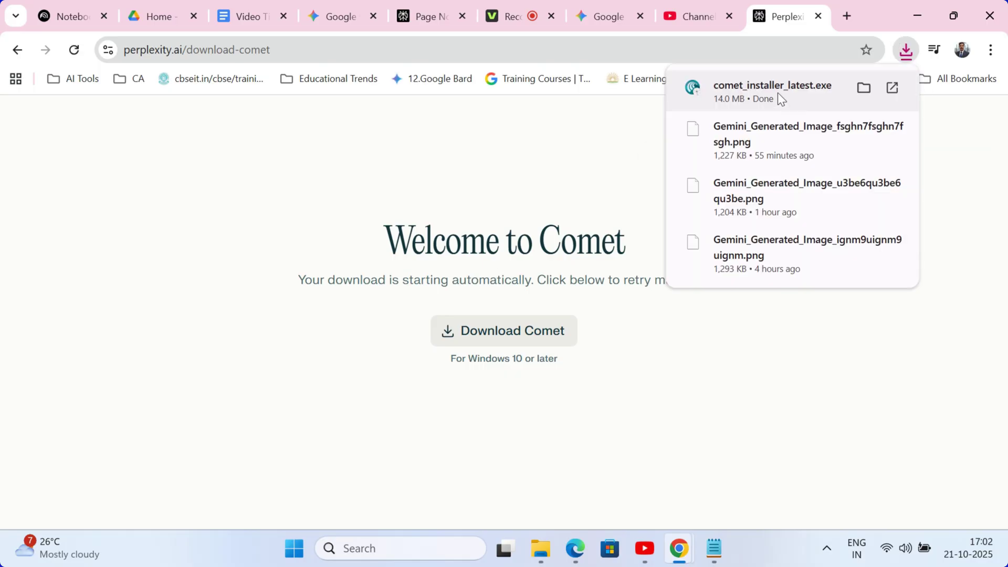
Run comet_installer_latest.exe, install Comet and launch it to the new tab page
left_click(778, 93)
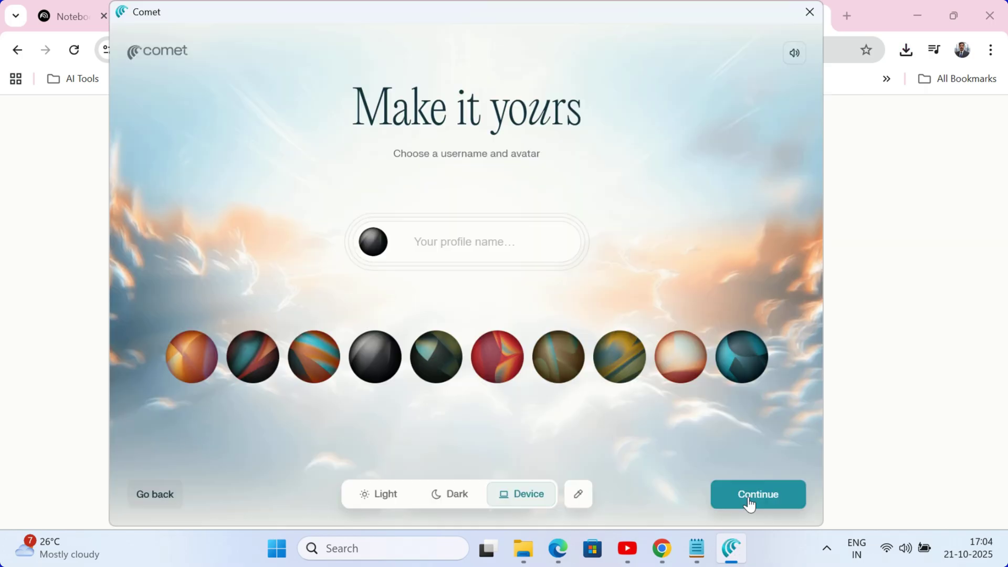
left_click(751, 501)
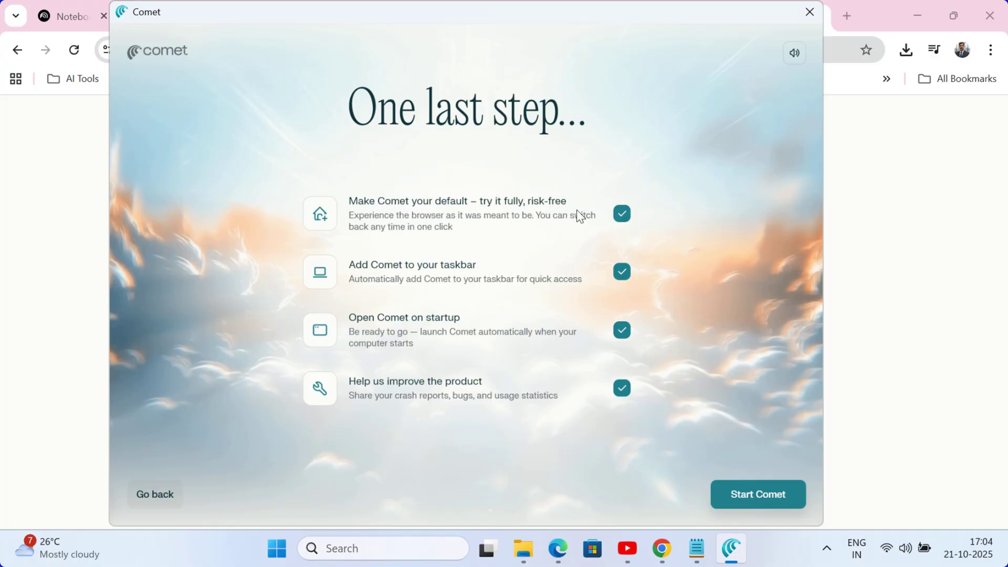
left_click(748, 496)
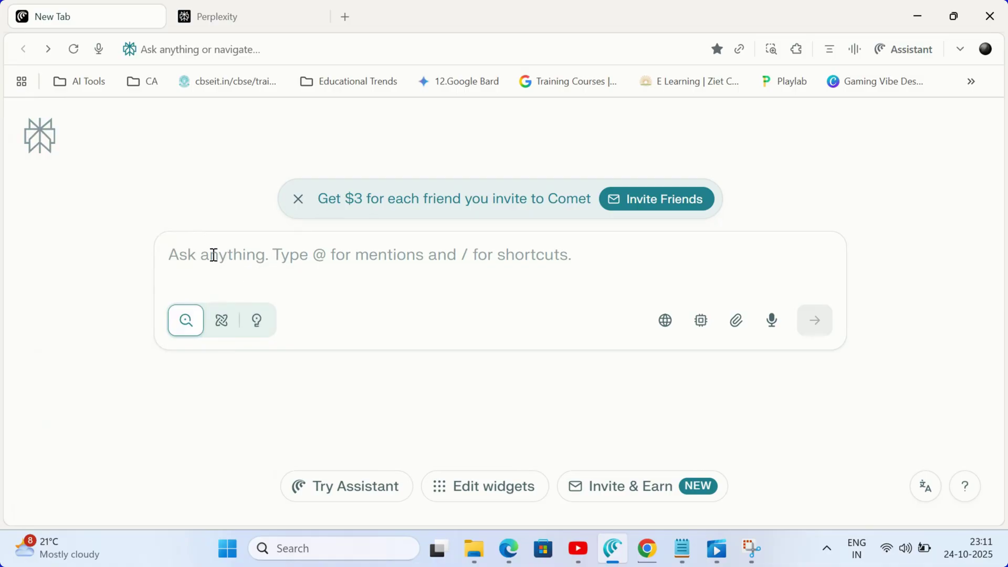
left_click(494, 256)
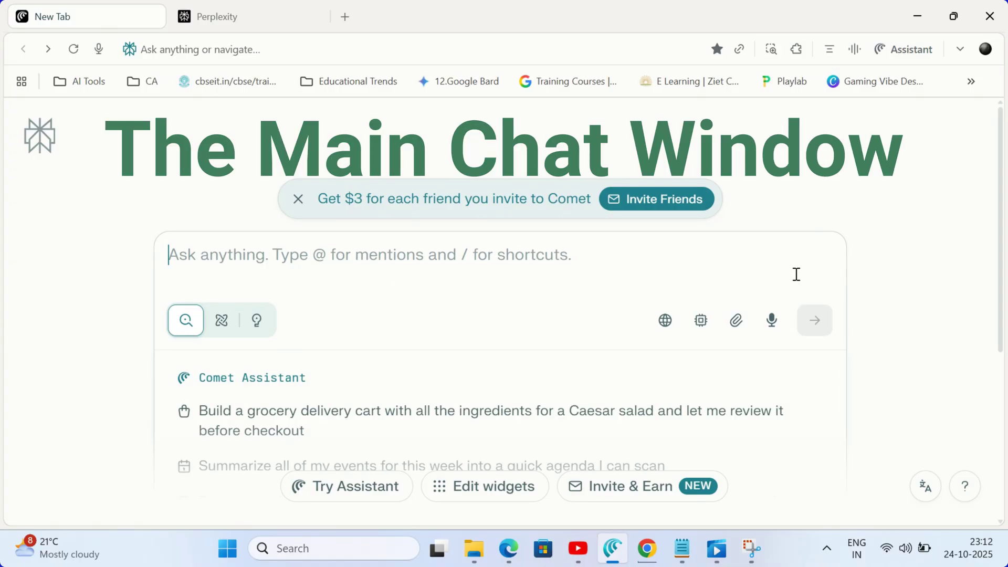
left_click_drag(1002, 183, 1006, 368)
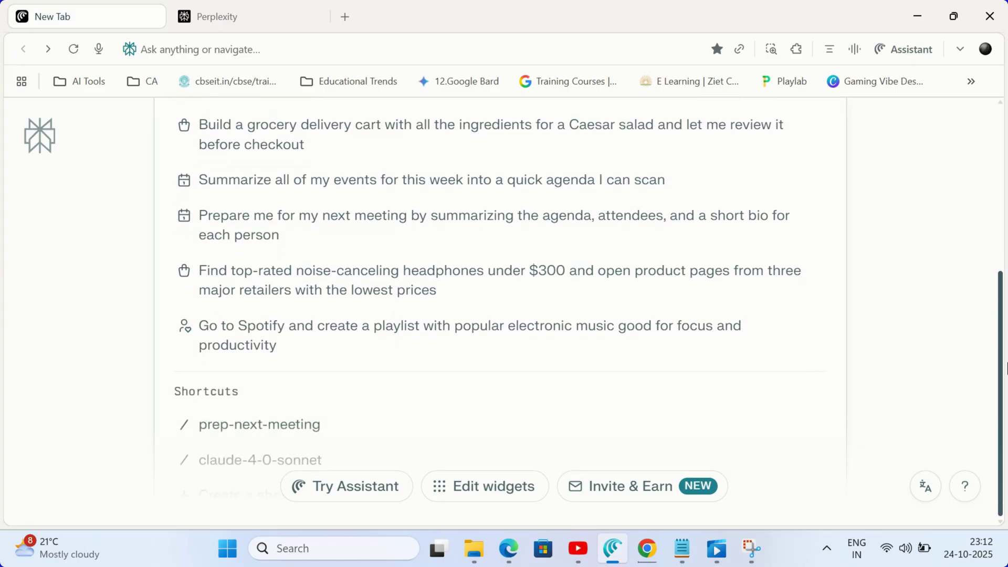
left_click(556, 201)
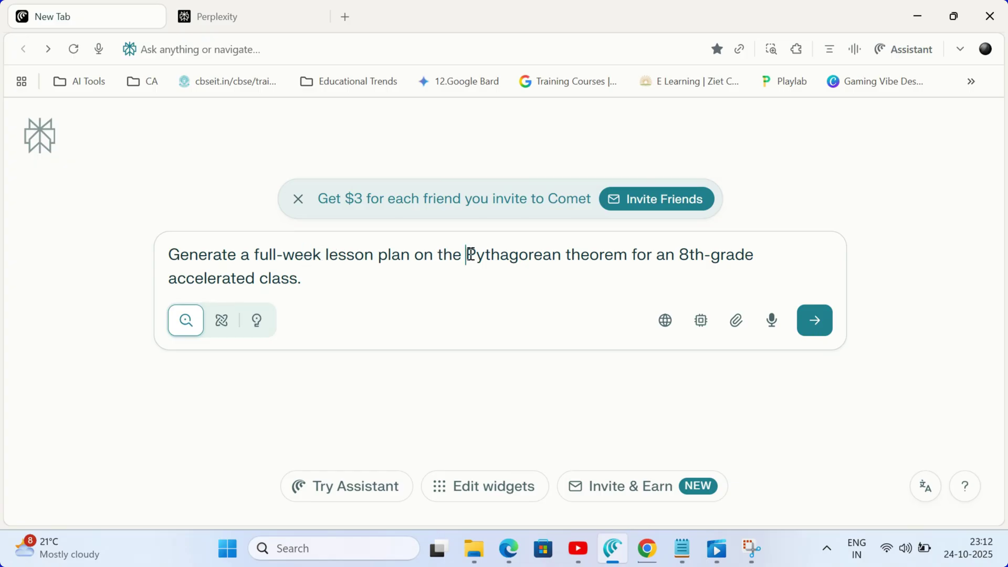
left_click(688, 259)
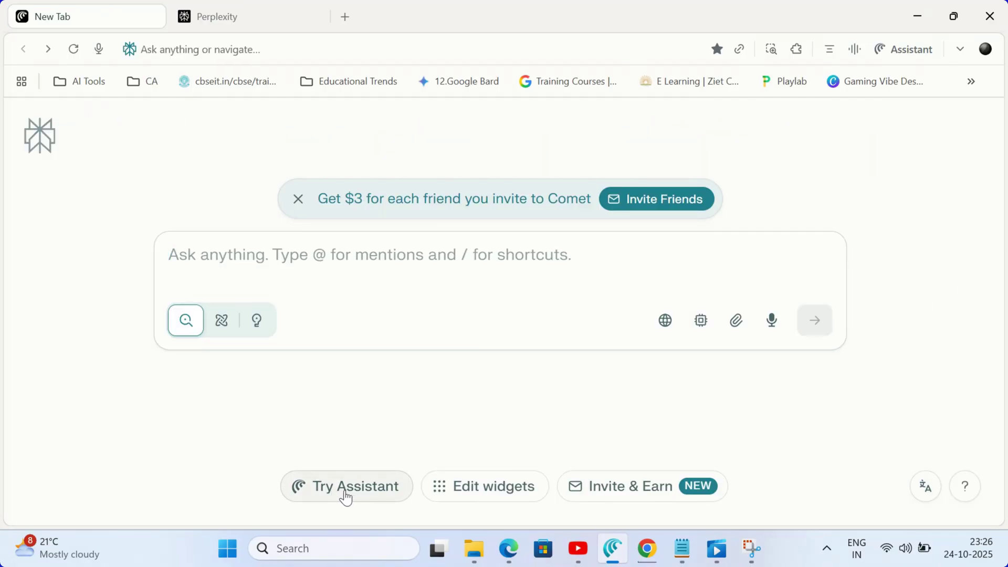
Start the Try Comet Assistant tour and scroll through its carousel
left_click(346, 494)
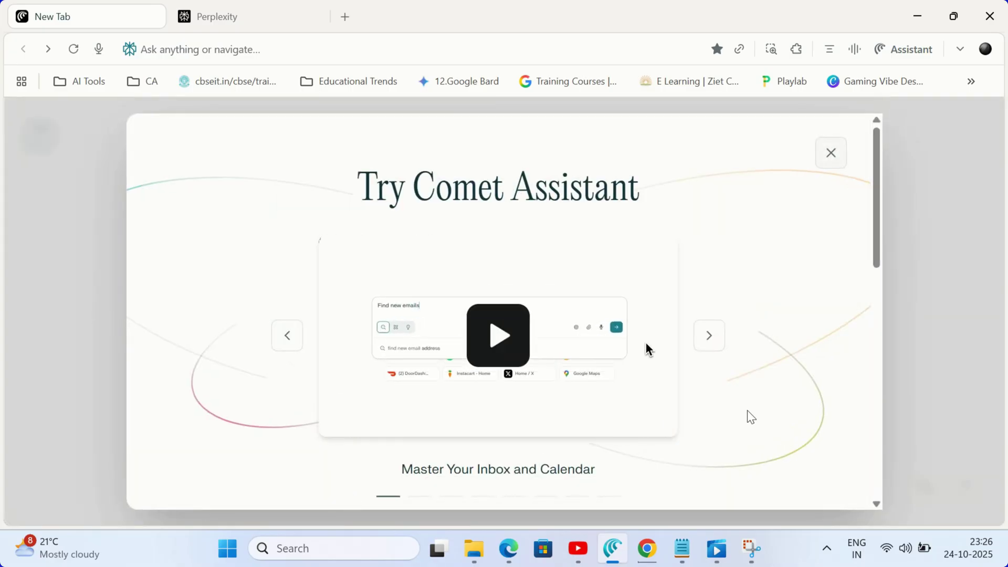
scroll(887, 288, "down", 6)
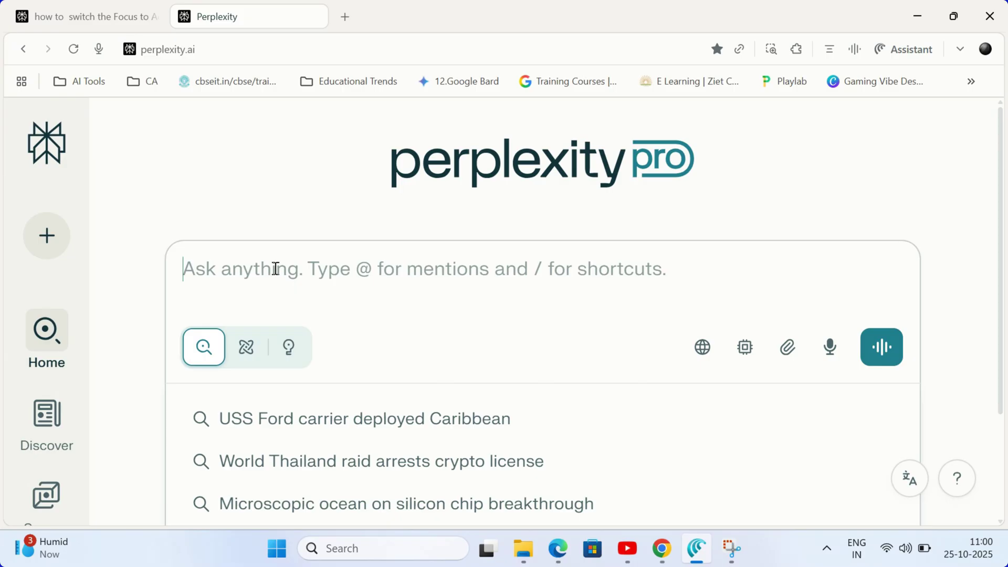
Submit the Academic-focus prompt on gamification, STEM student retention and APA citations
type("Using the Academic focus, generate a detailed literature review summary on peer-reviewed studies concerning 'gamification's impact on student retention in STEM courses.' Cite all sources in APA format.\"")
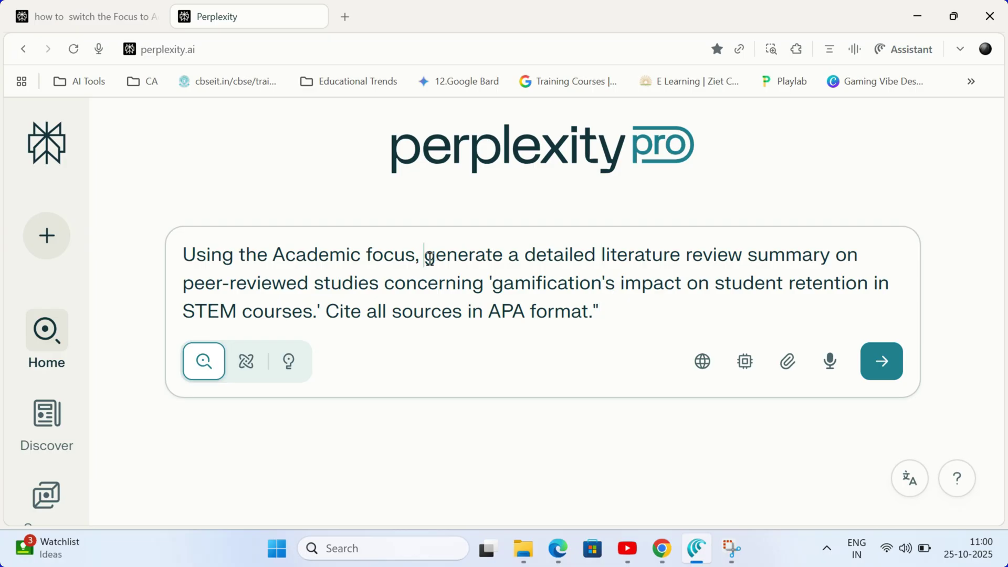
left_click_drag(430, 257, 878, 263)
left_click(726, 256)
left_click_drag(394, 284, 576, 288)
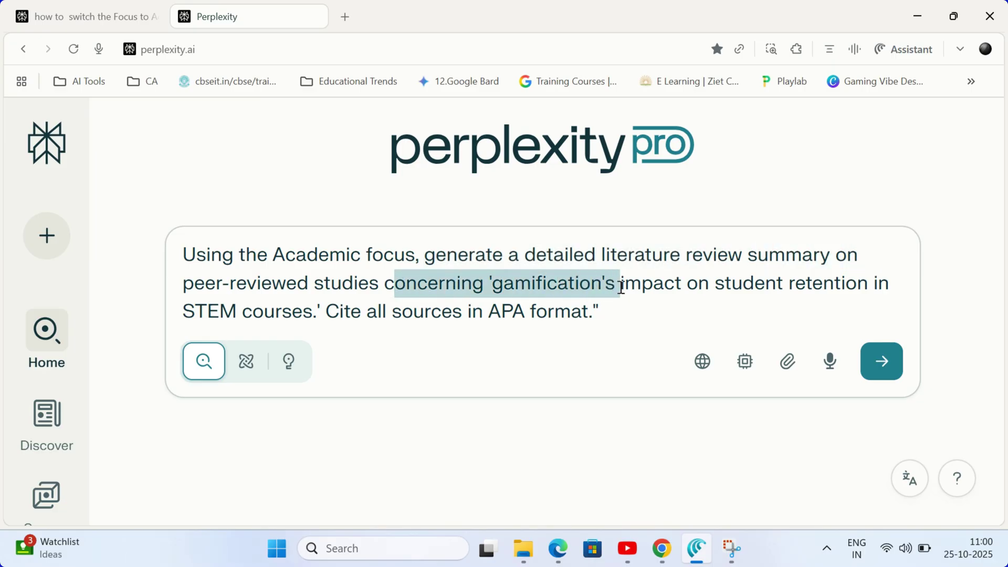
left_click_drag(654, 289, 857, 289)
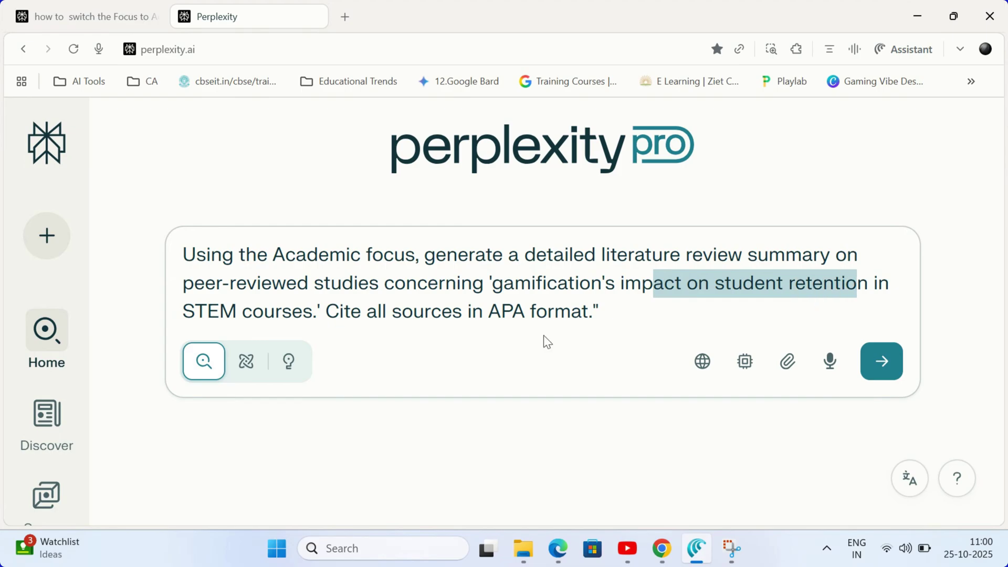
left_click_drag(501, 311, 603, 308)
key("Return")
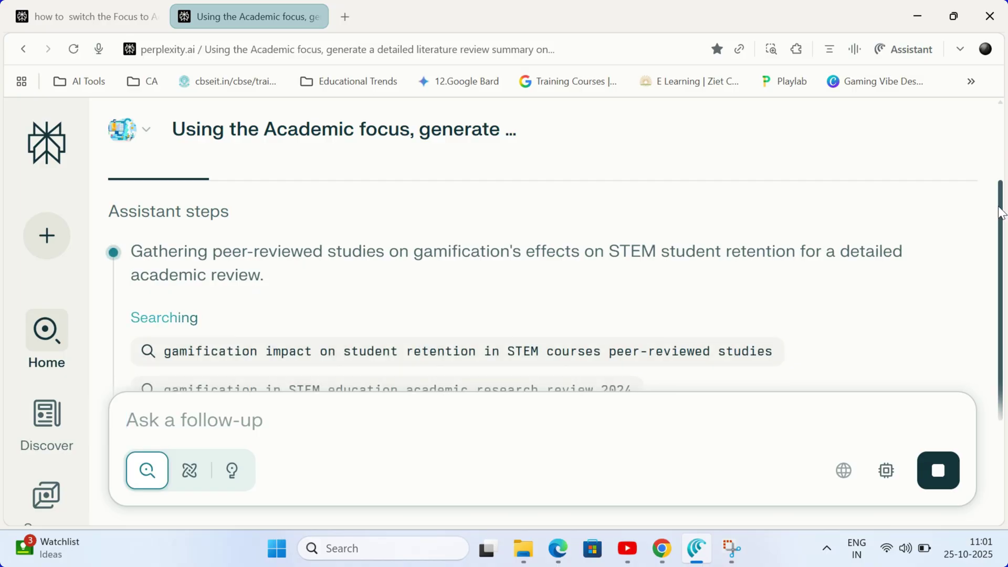
Scroll through the literature review and show its sources
scroll(1003, 226, "down", 3)
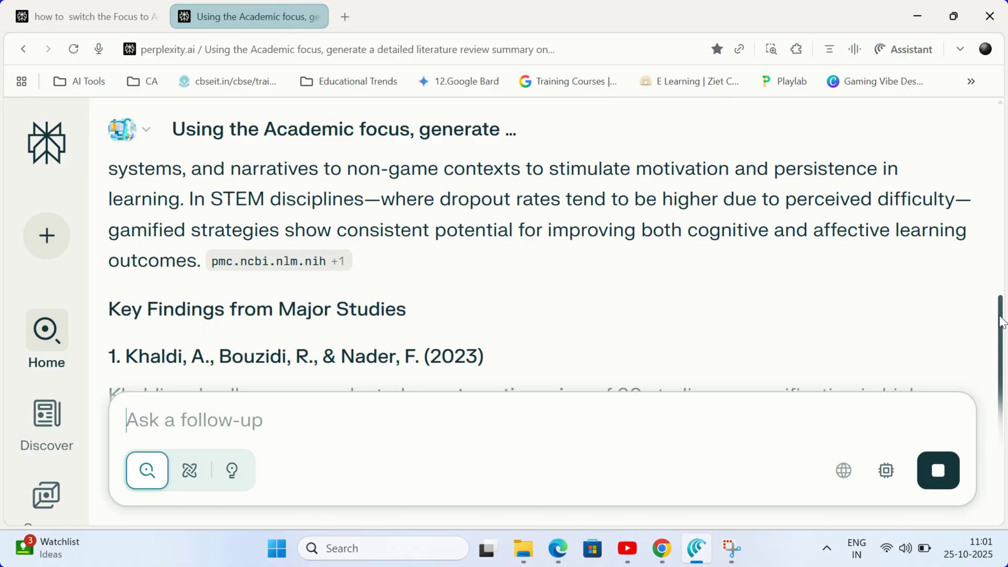
left_click_drag(1001, 363, 1002, 105)
scroll(296, 208, "down", 1)
left_click(297, 202)
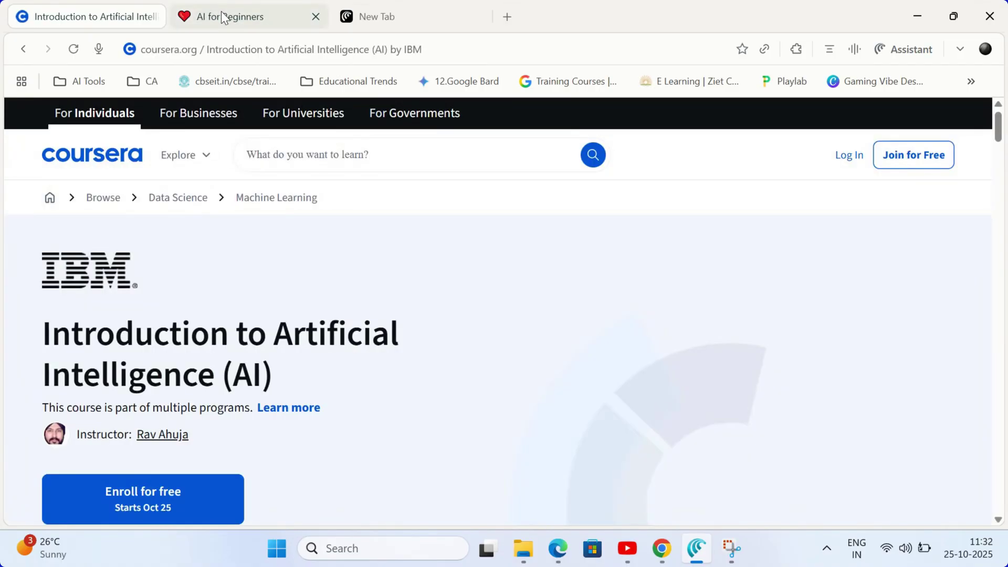
Check the AI for Beginners page, then return to the Comet start page
left_click(218, 20)
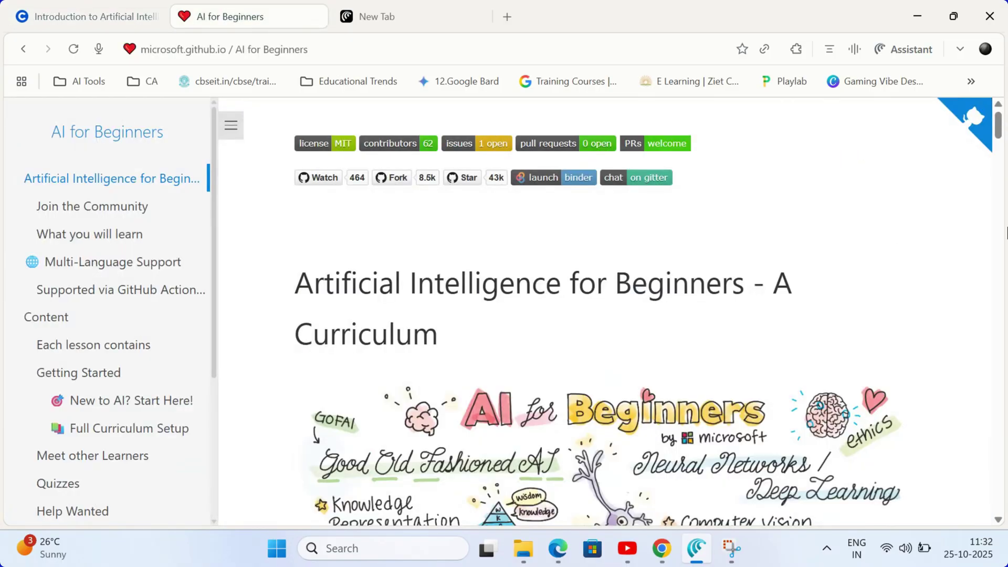
scroll(604, 315, "down", 6)
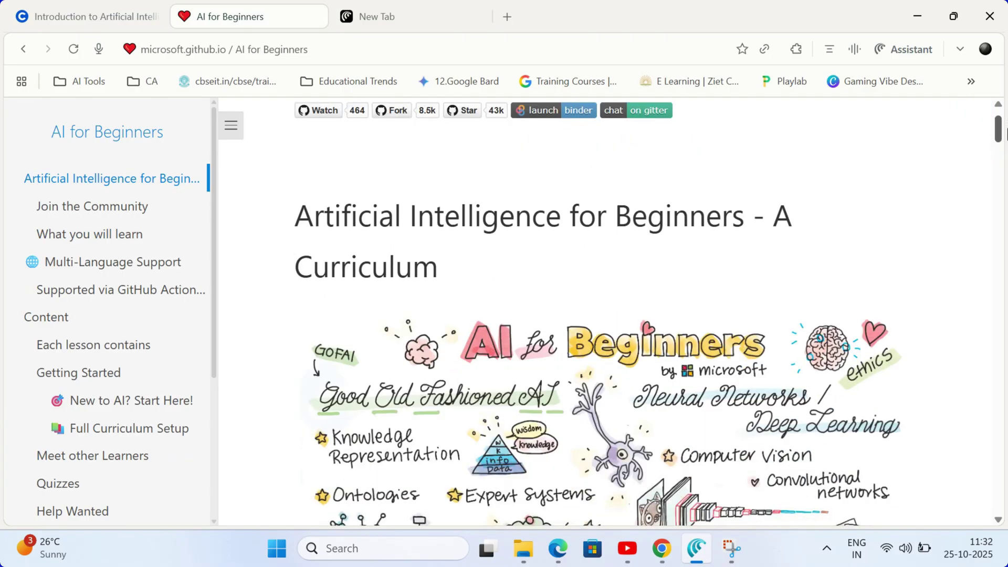
left_click(395, 14)
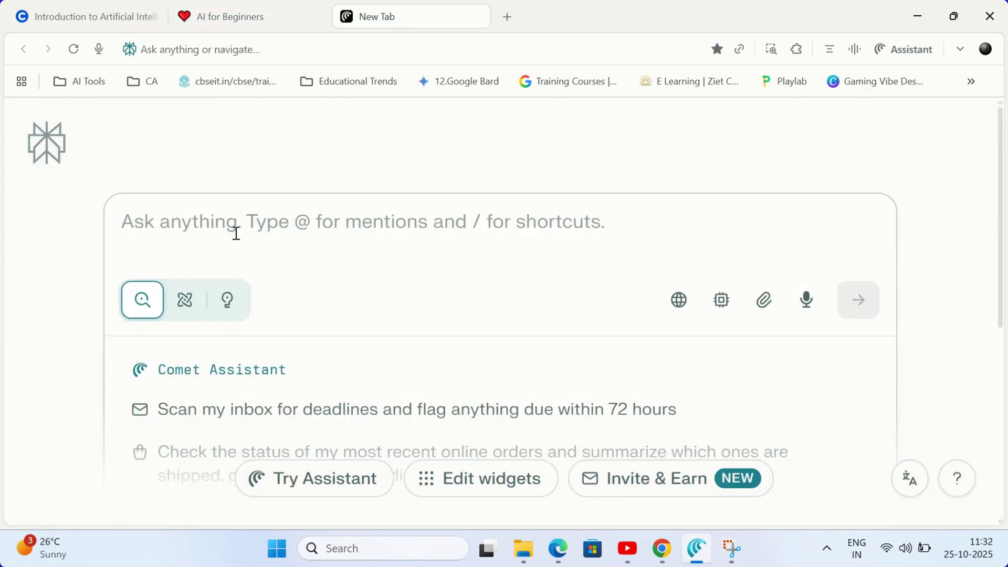
Submit the prompt comparing Introduction to AI's learning outcomes with two competitor courses
type("\"Analyze the open tabs. Identify the key differences in learning outcomes and module content between our 'Introduction to AI' course and the two competitor courses. Present the findings in a comparative table.\"")
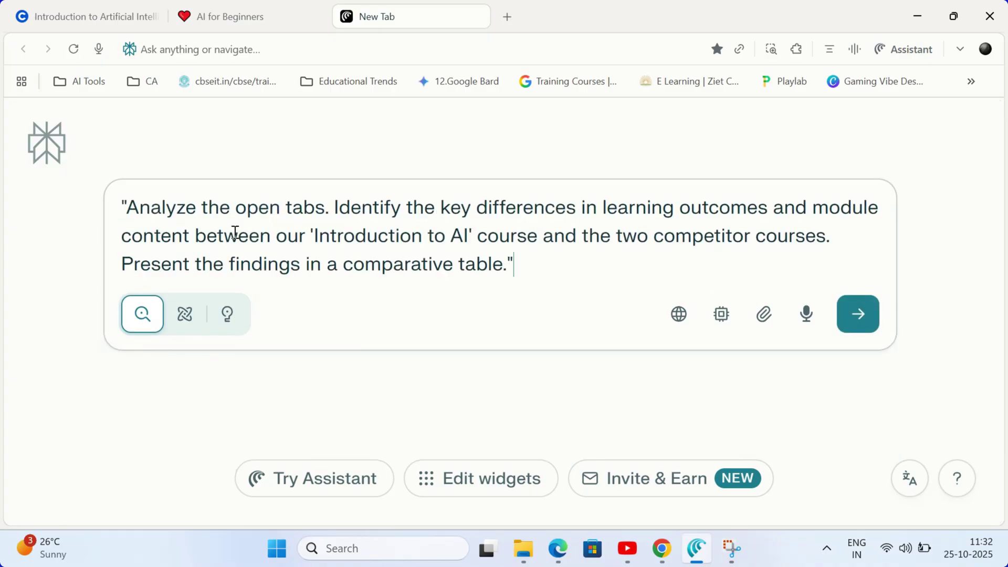
left_click_drag(236, 212, 333, 216)
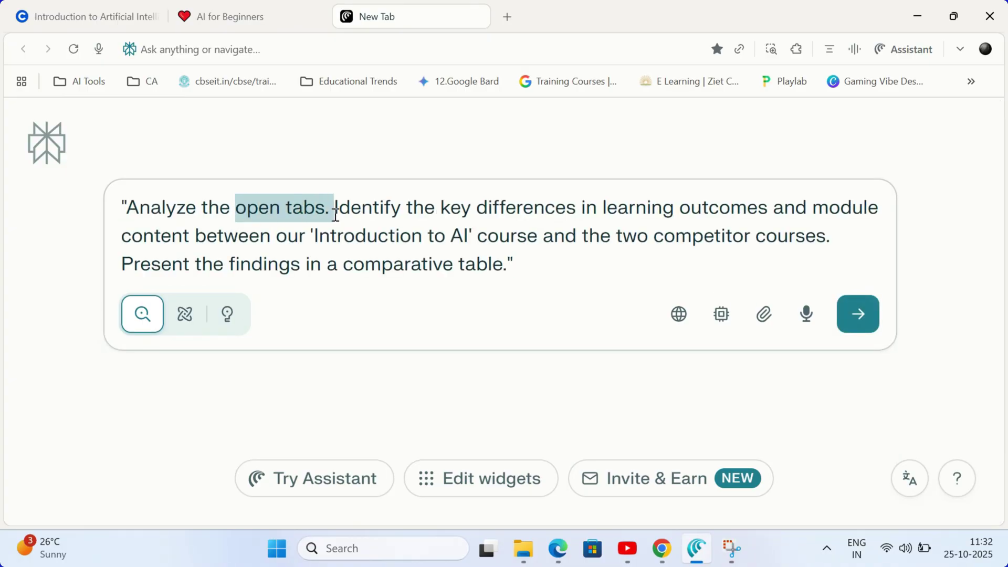
left_click_drag(472, 209, 666, 216)
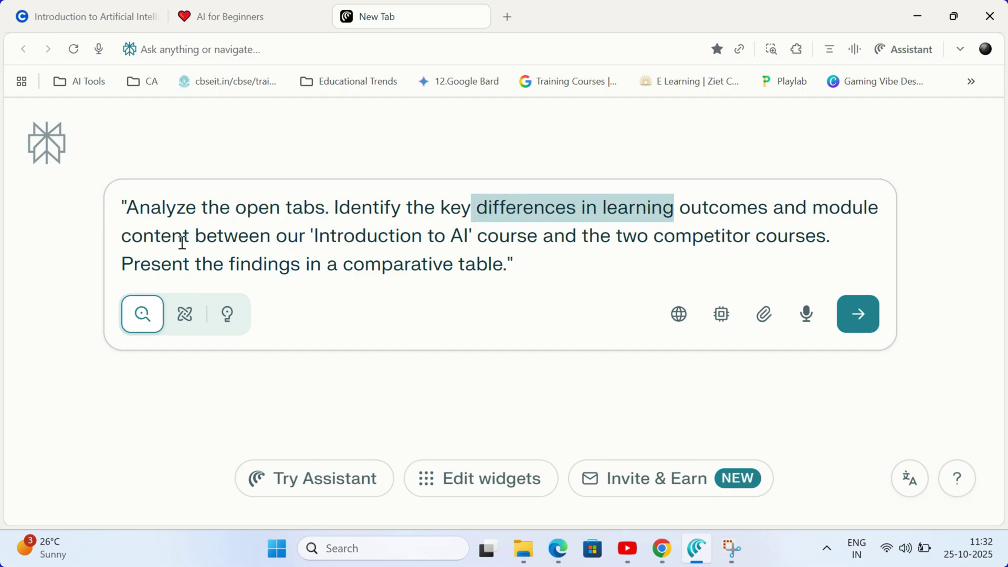
left_click_drag(131, 236, 447, 240)
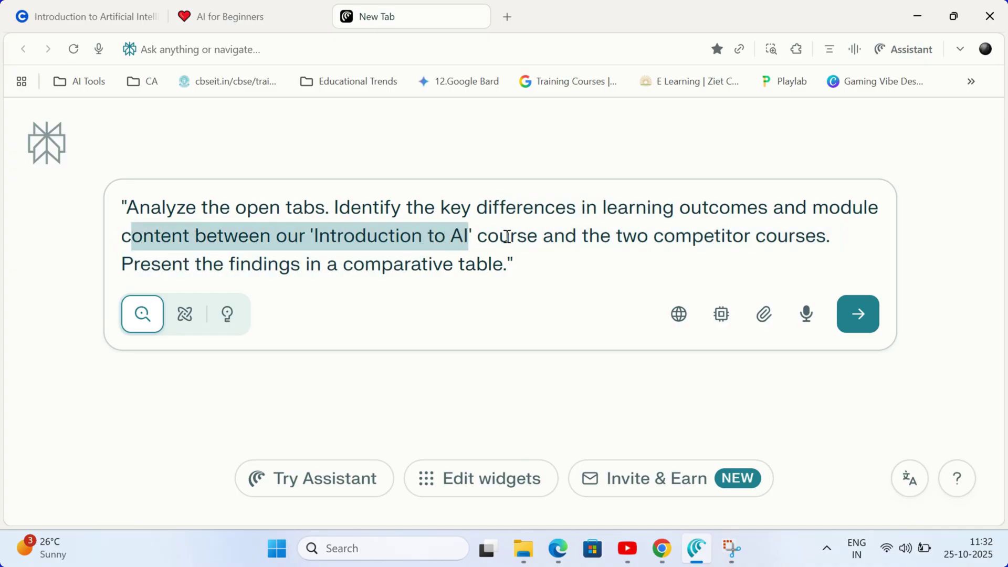
left_click_drag(624, 239, 826, 242)
left_click(858, 328)
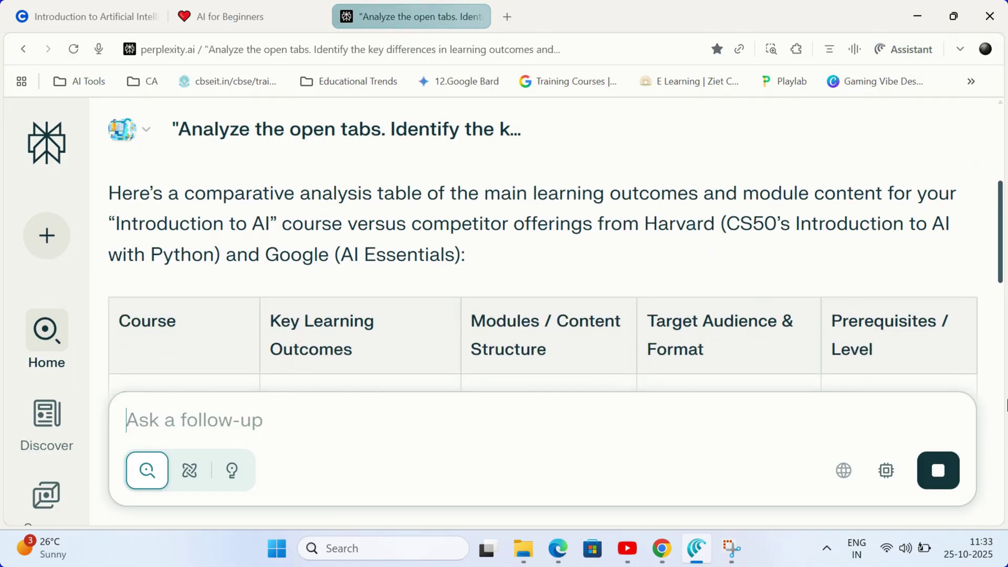
scroll(1005, 187, "down", 3)
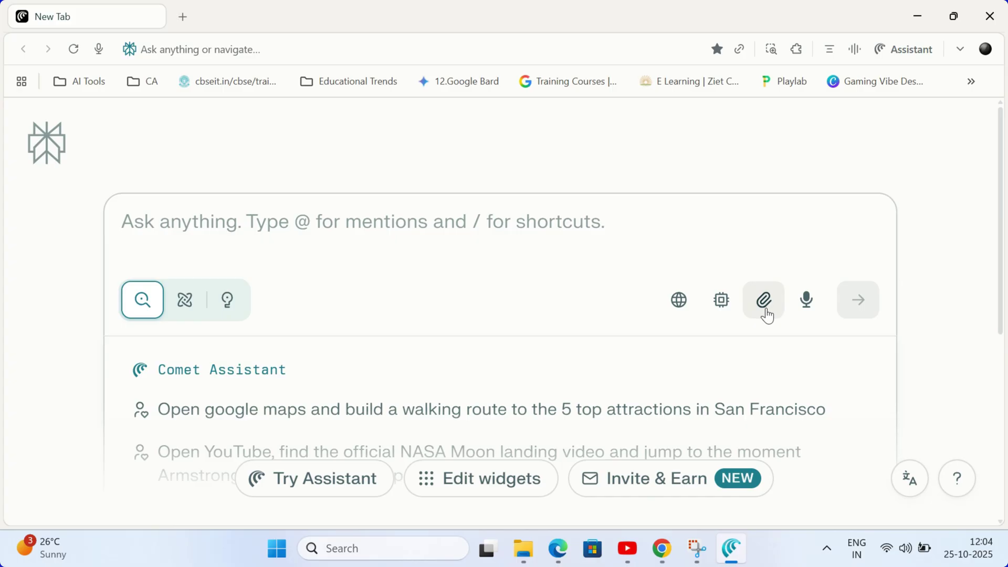
Attach Enquiry.pdf from local files to the question
left_click(765, 302)
left_click(772, 349)
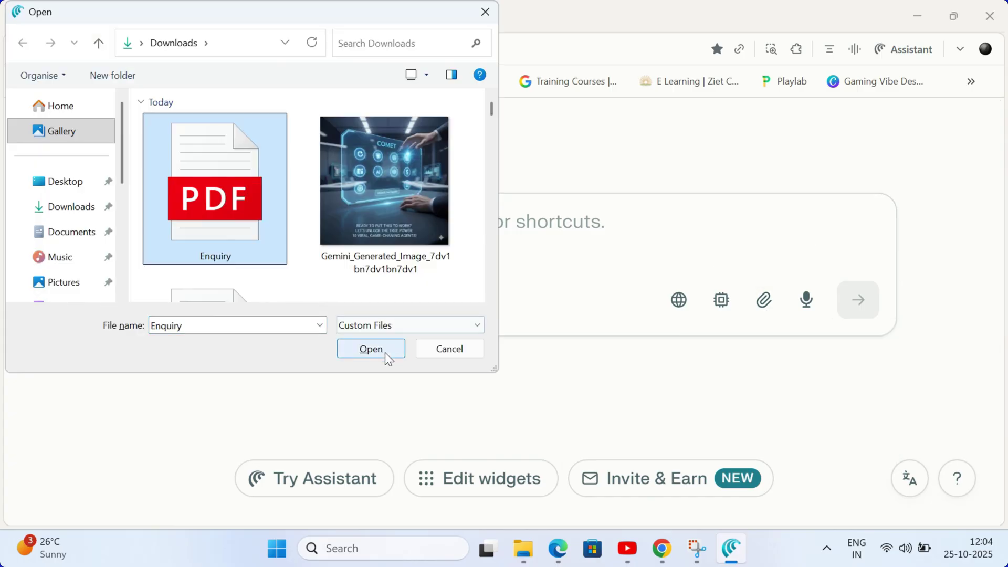
left_click(370, 348)
Submit the prompt asking for five implementation steps and 10 discussion questions
type("\"I've uploaded the 'Inquiry-Based Learning Framework' PDF. Summarize the key five action steps for implementation in a high school setting. Also, generate 10 open-ended discussion questions based on the content.\"")
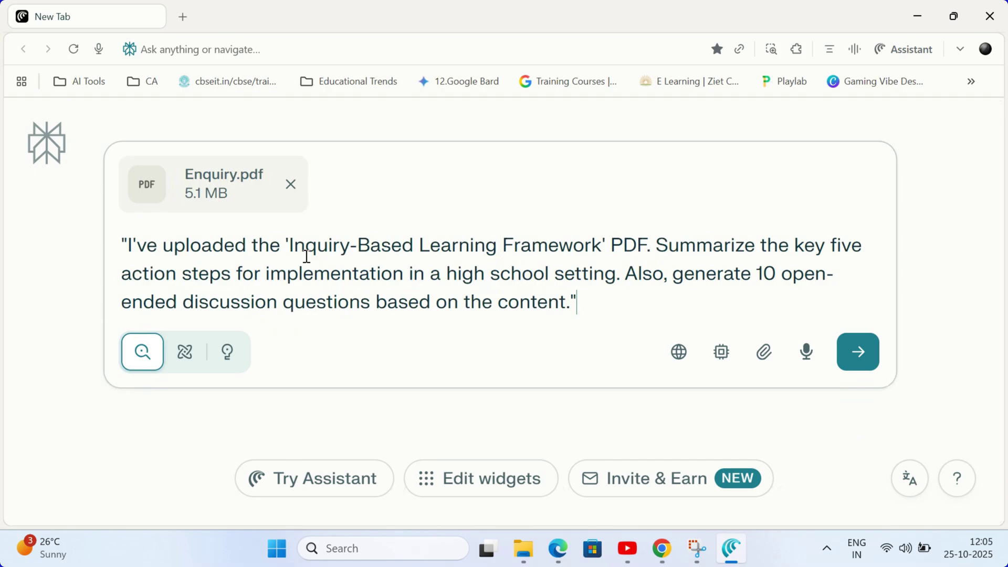
left_click_drag(293, 247, 621, 256)
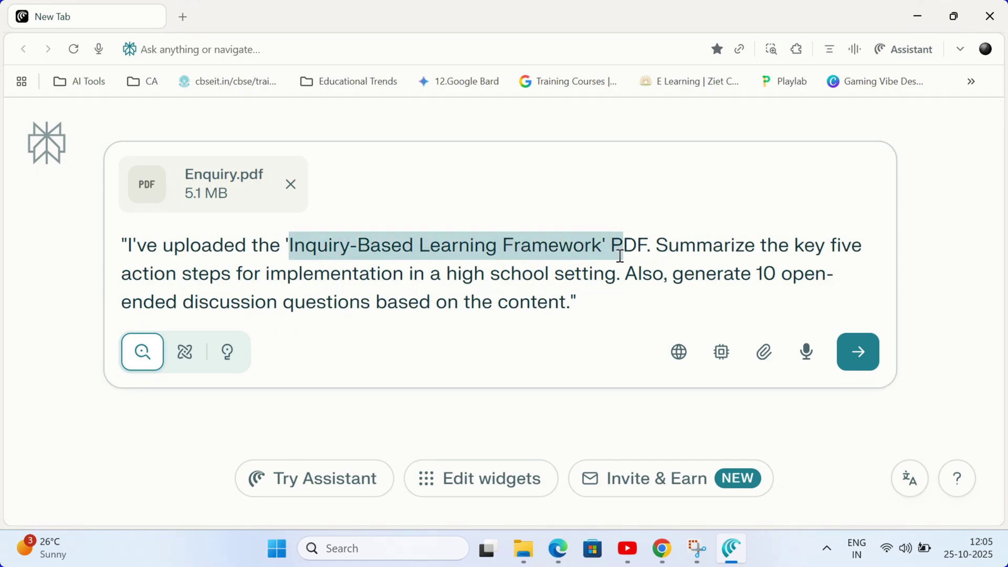
left_click(746, 245)
left_click_drag(721, 237, 445, 266)
left_click(588, 268)
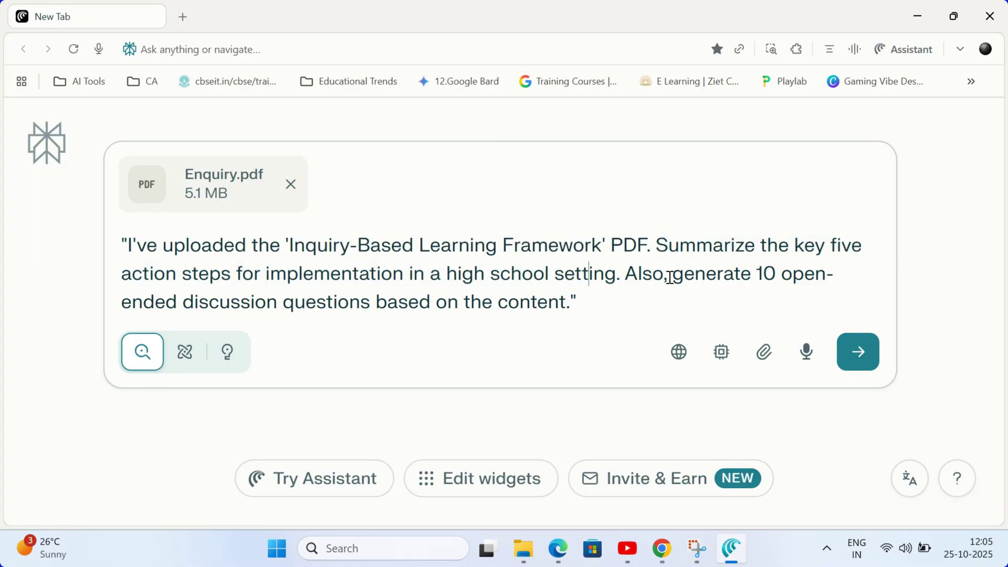
left_click_drag(678, 278, 790, 292)
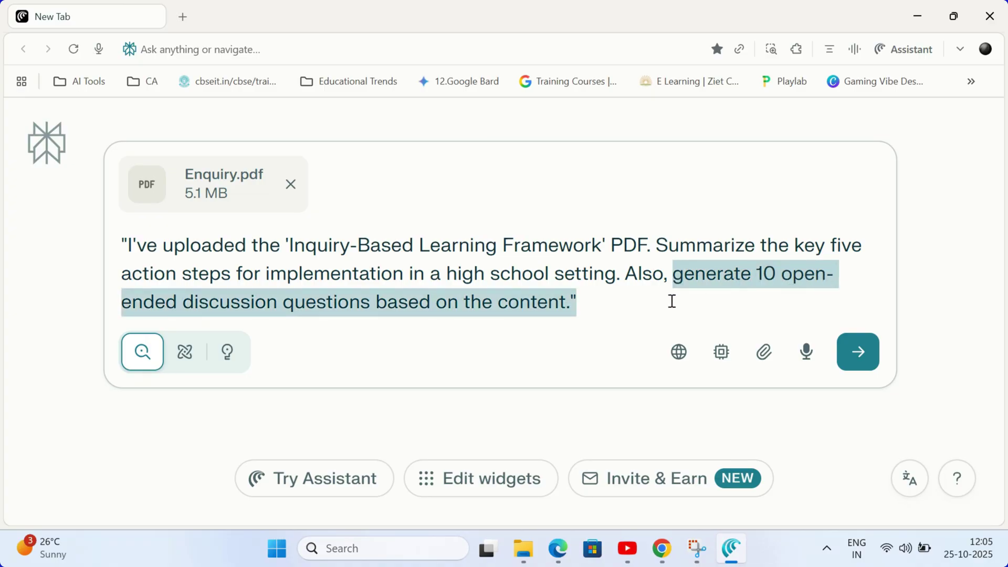
left_click(593, 305)
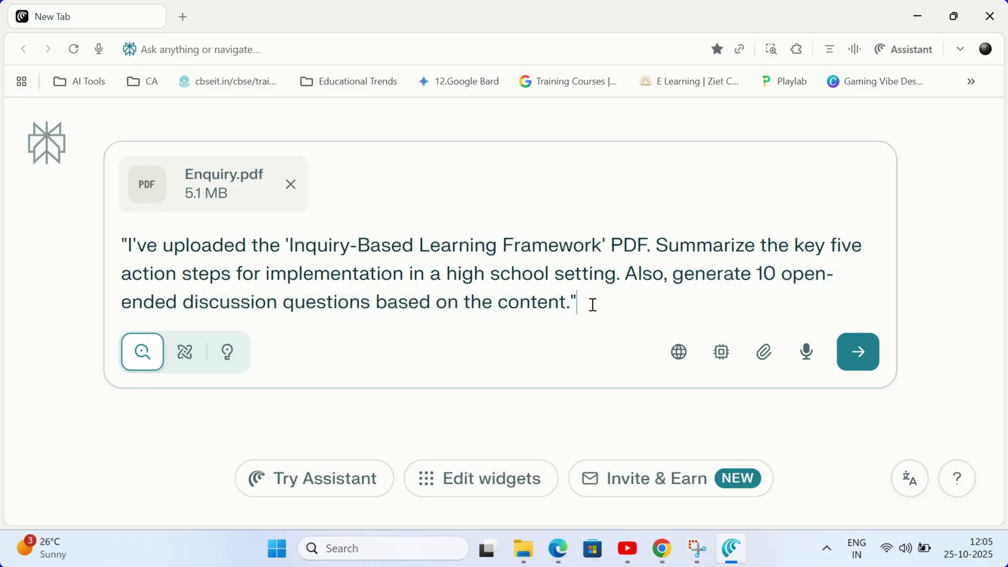
left_click(857, 362)
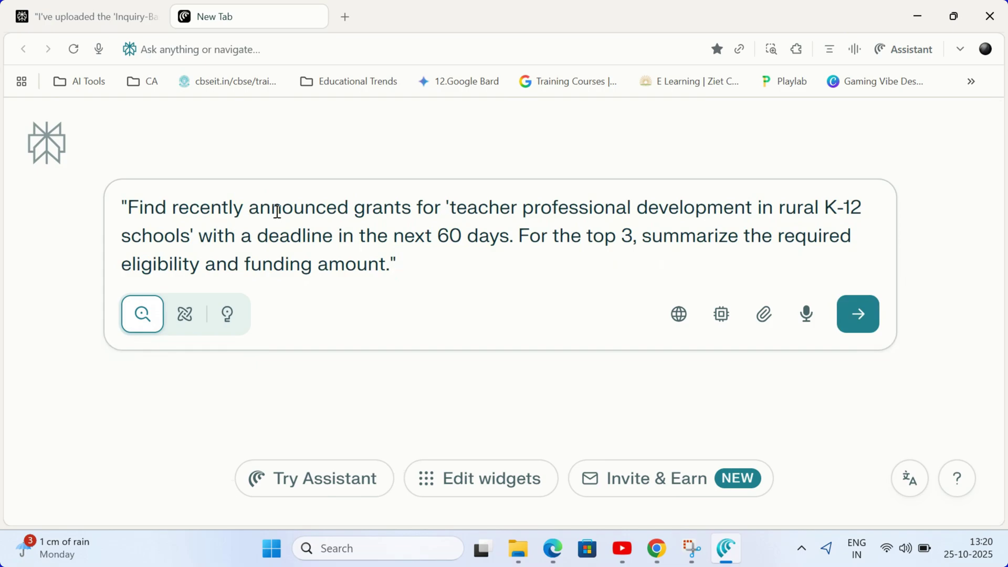
Submit the rural K-12 grants prompt: 60-day deadline, top 3, eligibility and funding
left_click_drag(359, 213, 862, 206)
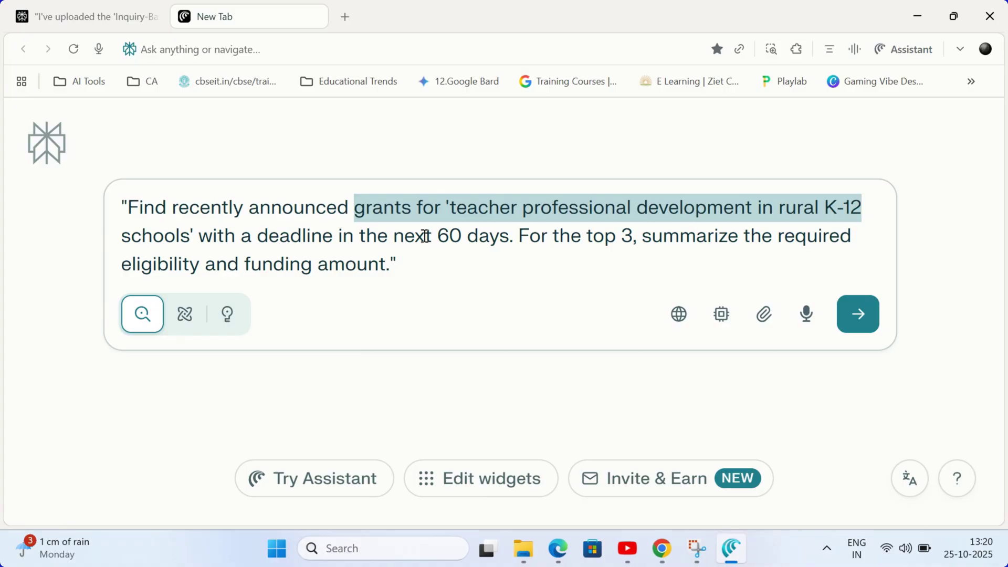
left_click(269, 237)
left_click_drag(299, 239, 467, 242)
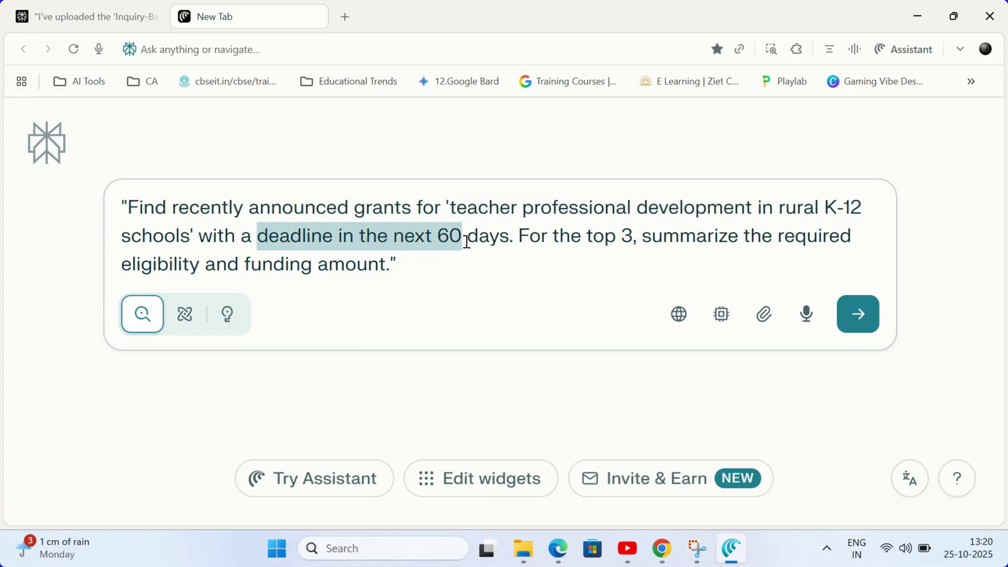
left_click_drag(592, 238, 752, 236)
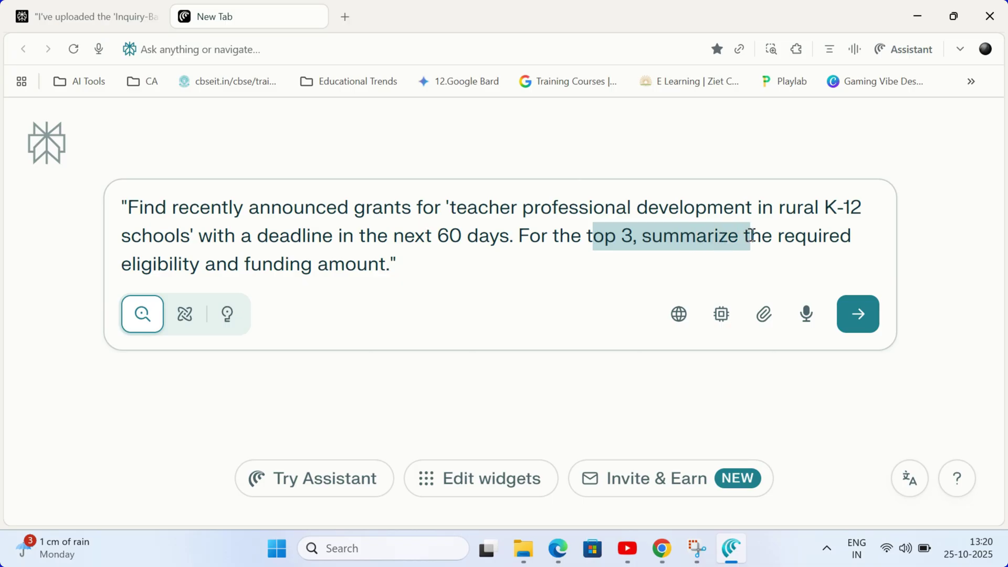
left_click_drag(194, 267, 412, 266)
left_click(428, 268)
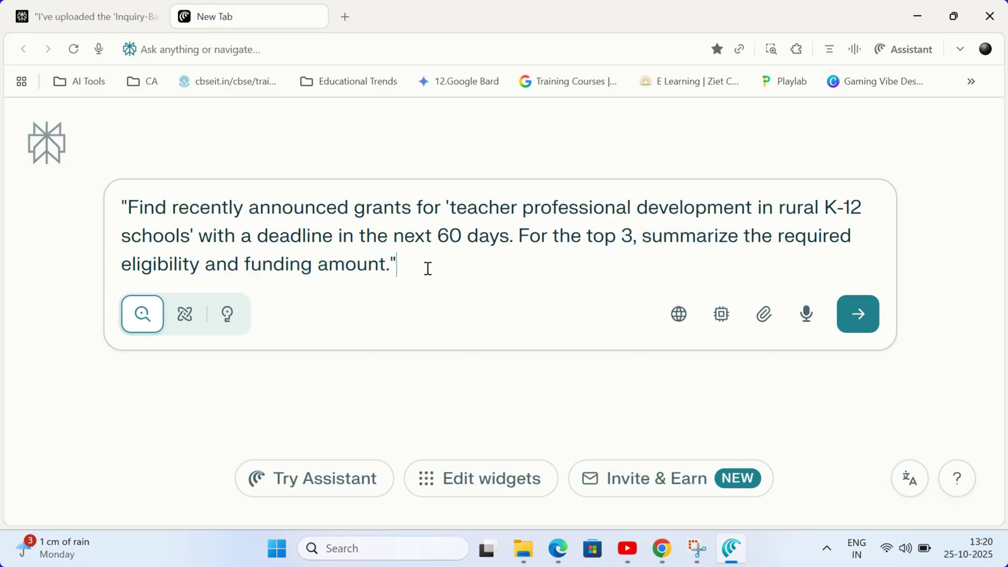
left_click(853, 317)
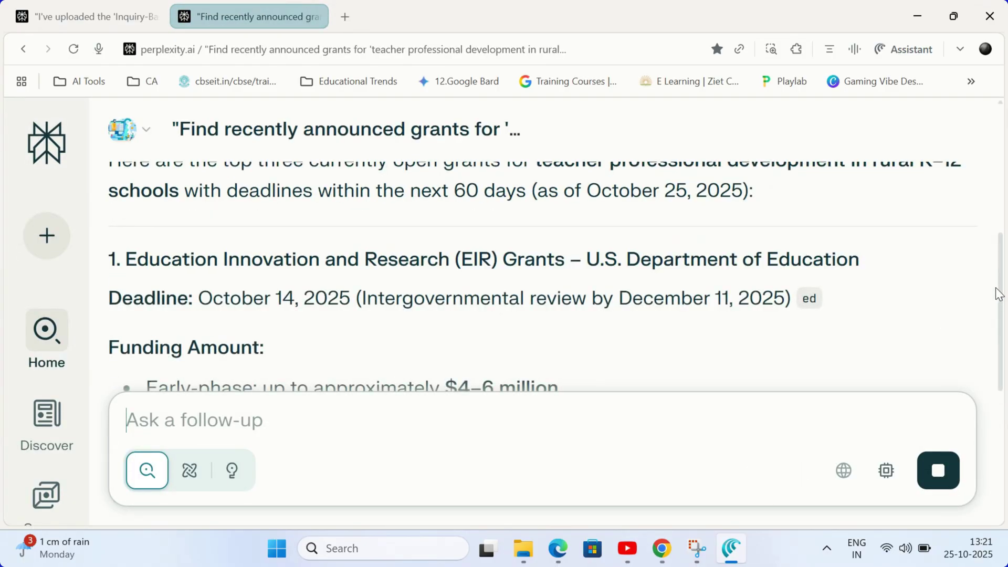
Scroll through the grants answer covering the EIR grant's deadline, funding and eligibility
scroll(1006, 357, "down", 3)
scroll(1006, 370, "down", 10)
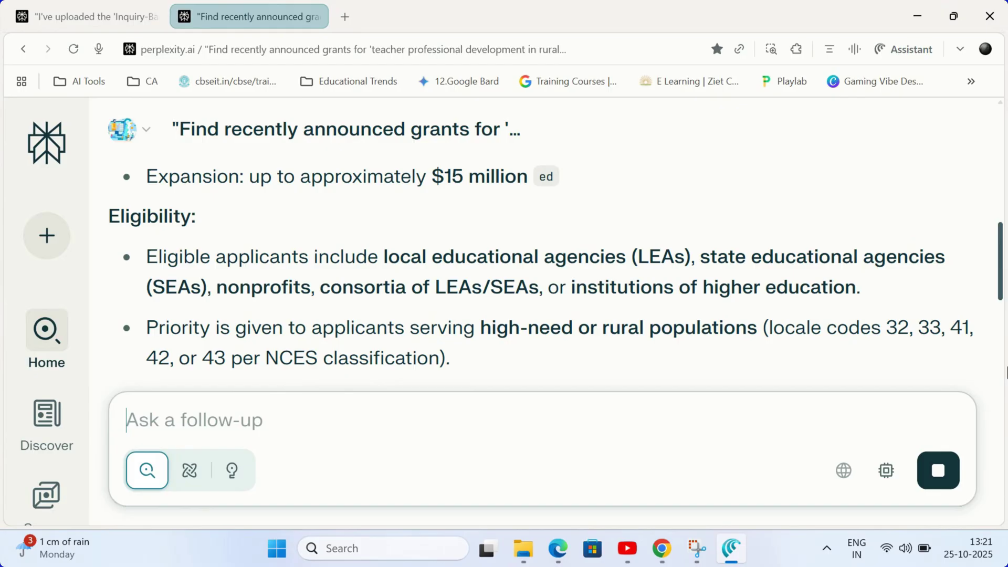
scroll(1006, 412, "down", 2)
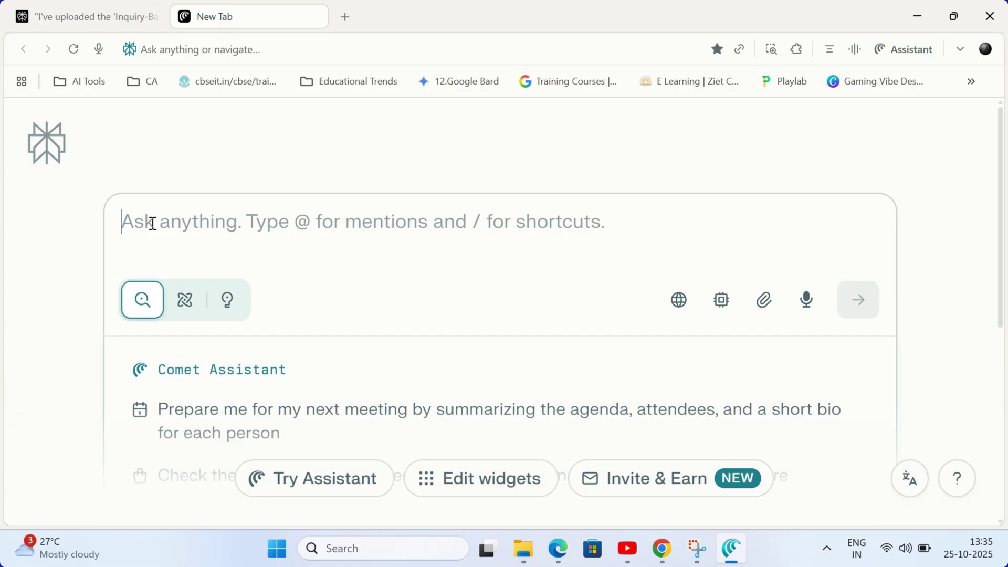
Ask for the top 5 calculus-limits misconceptions drawn from forums and student-help sites
type("\"What are the most common questions and misconceptions students currently have about 'calculus limits' as discussed on public forums and student-help sites? Categorize the top 5.\"")
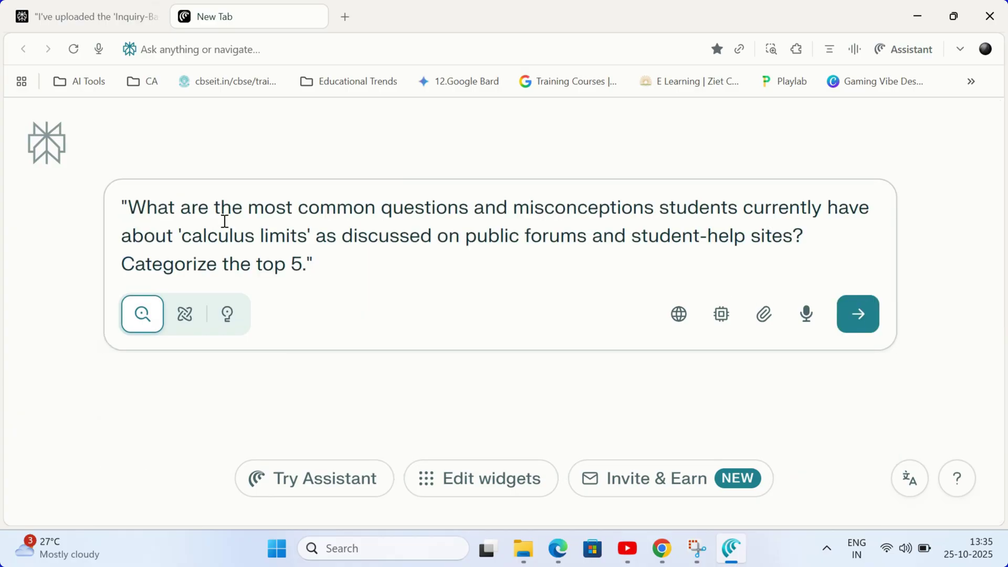
left_click_drag(300, 212, 738, 208)
left_click_drag(182, 235, 303, 243)
left_click_drag(366, 243, 818, 248)
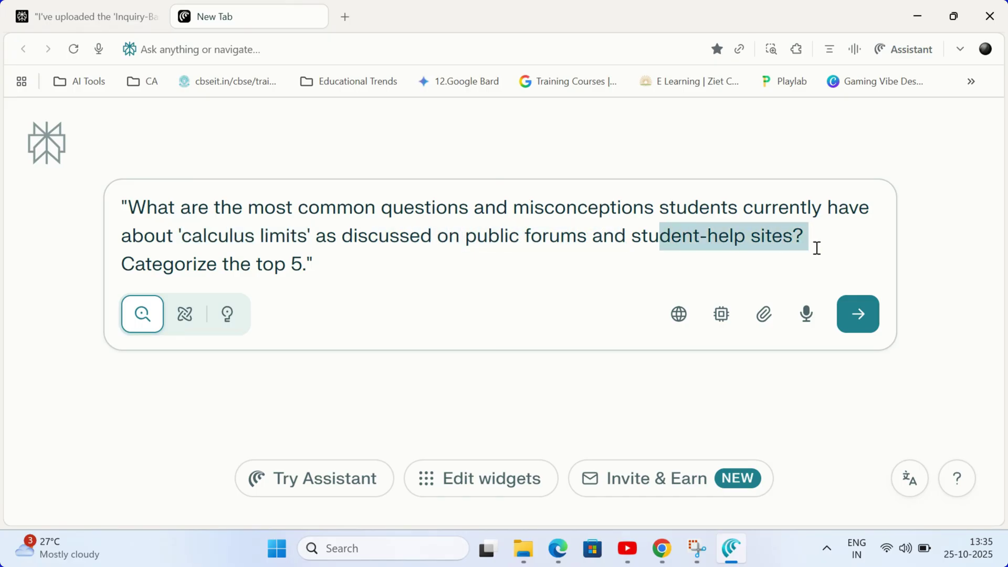
left_click(325, 262)
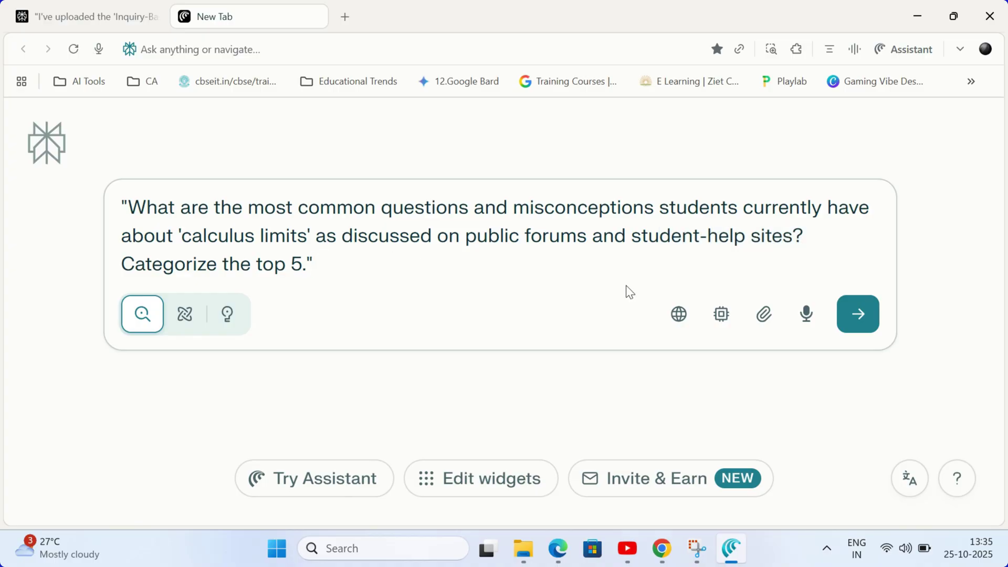
left_click(859, 315)
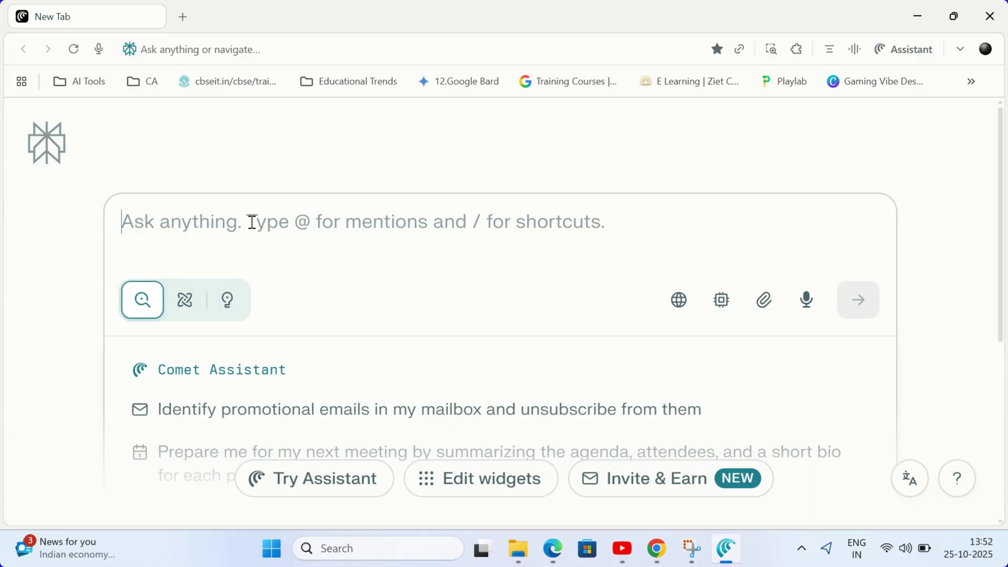
Request the week's 5 biggest quantum computing stories with summaries and sources
type("Find the top 5 most significant news stories on 'developments in quantum computing' from the past week. Provide a one-paragraph summary for each and list the original source.\"")
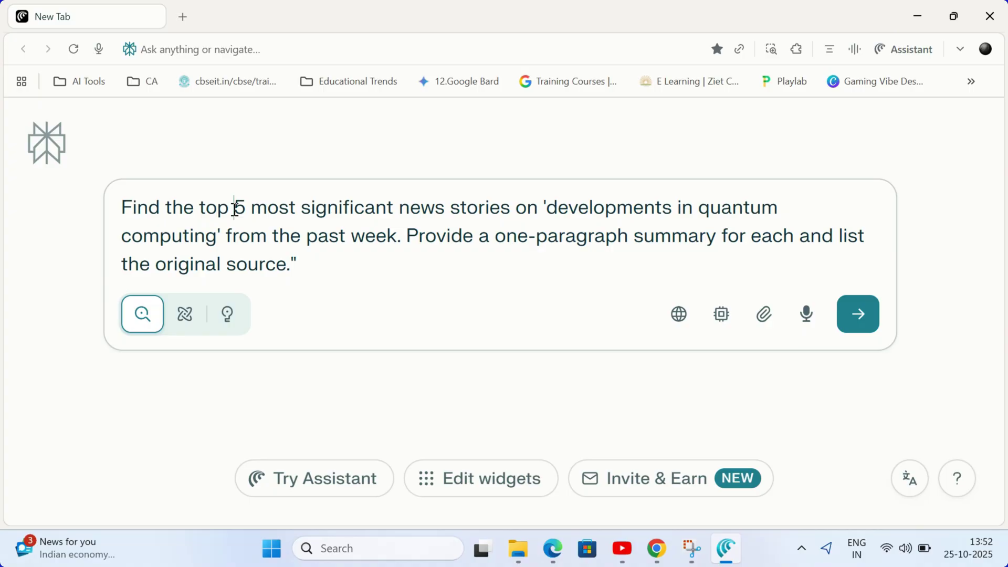
left_click_drag(235, 208, 508, 209)
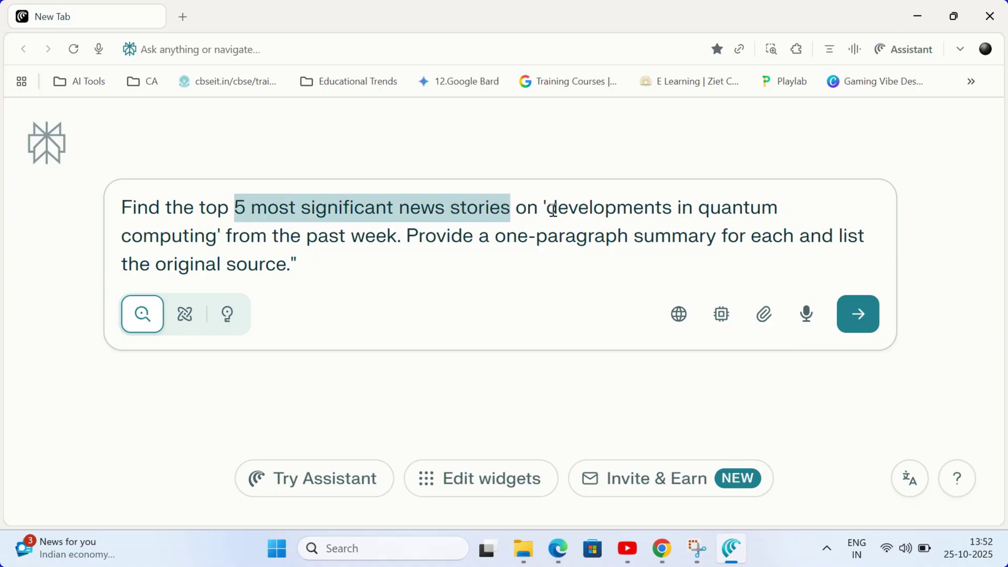
left_click(673, 208)
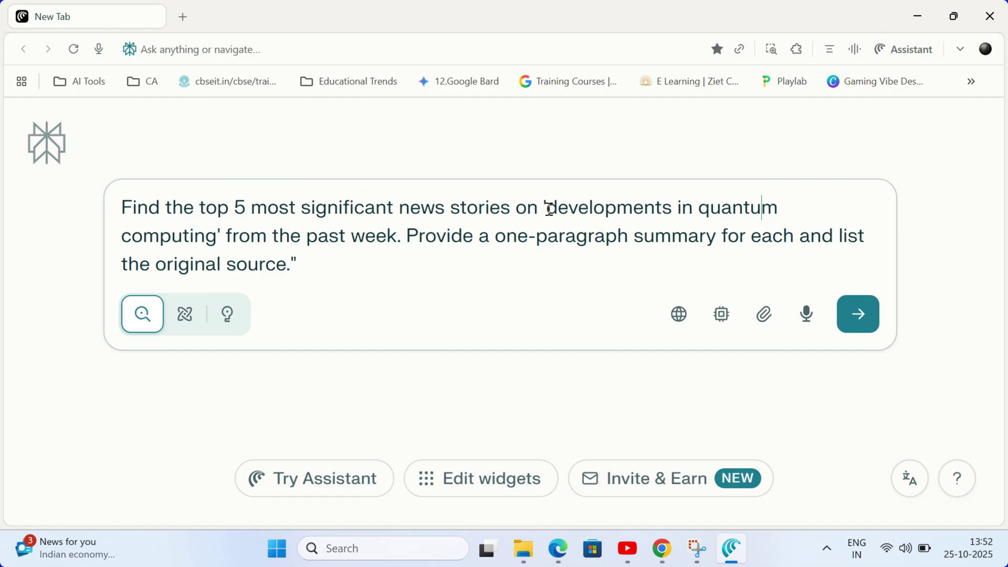
left_click_drag(549, 209, 230, 241)
left_click(275, 240)
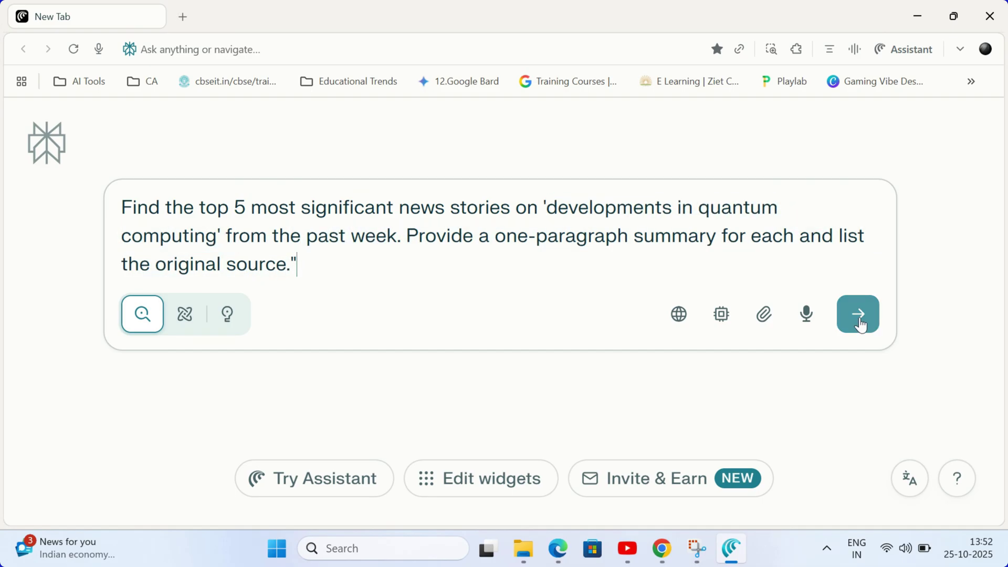
left_click(861, 315)
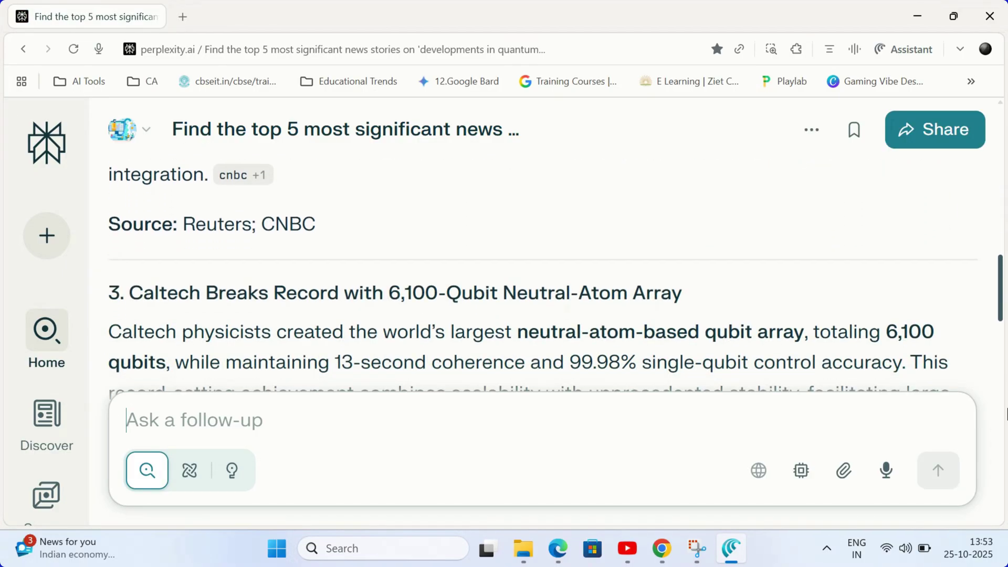
scroll(1006, 415, "down", 8)
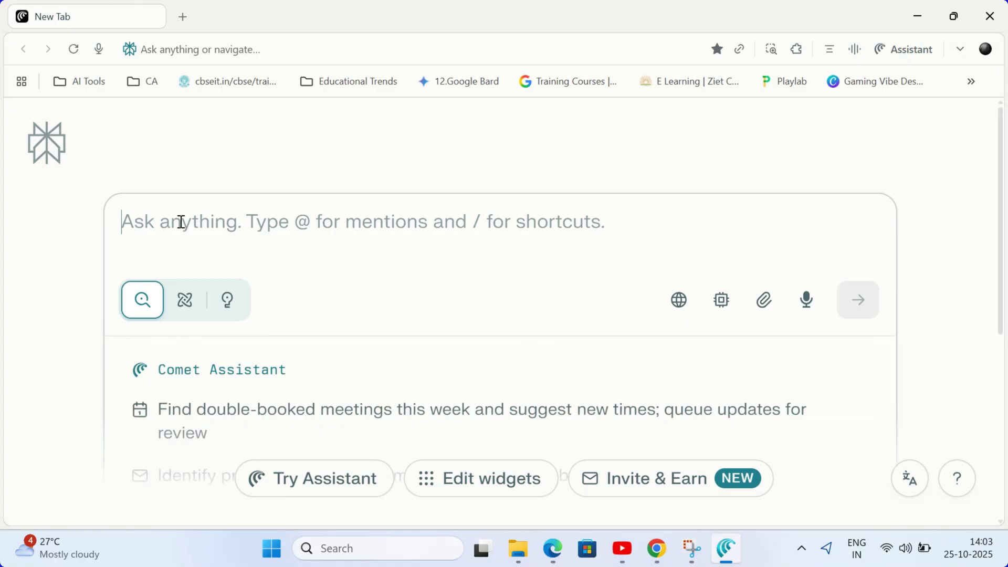
Send the Writing Focus prompt for a supportive parent email requesting advanced reading material, then review the draft
type("\"Using the Writing Focus and a professional, supportive tone, draft an email to a parent about a student who is excelling but needs more advanced reading material to stay engaged.\"")
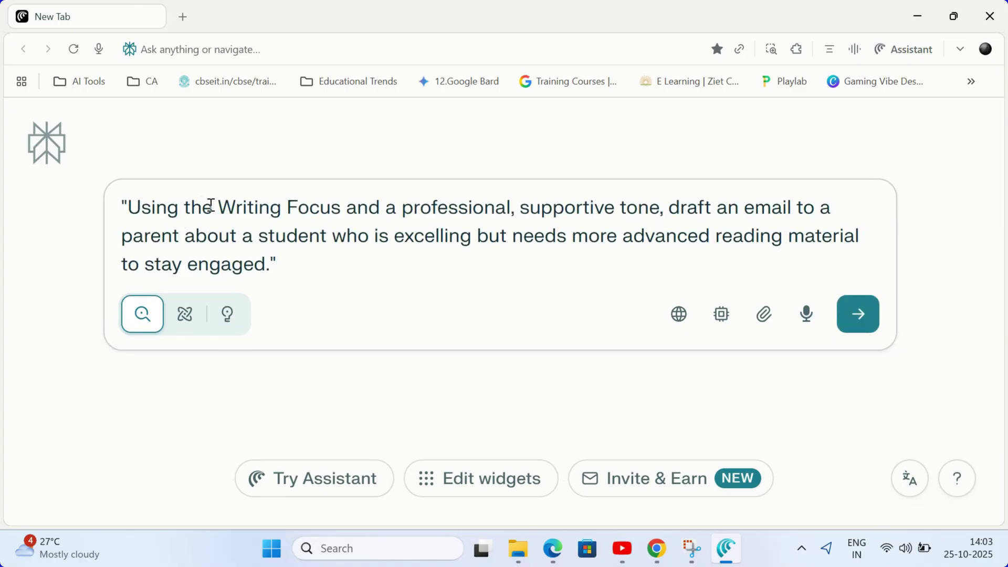
left_click_drag(234, 208, 530, 212)
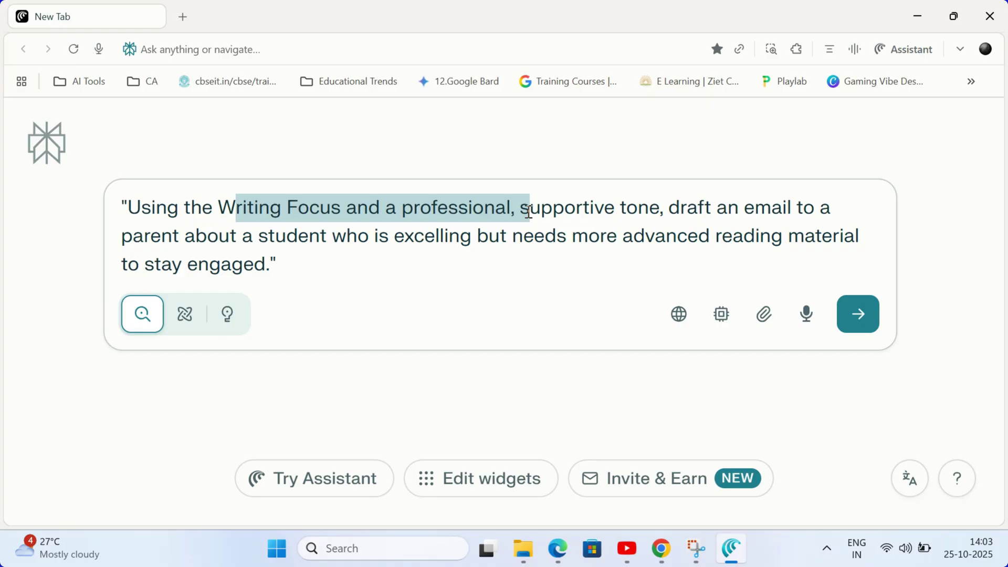
left_click_drag(603, 208, 763, 213)
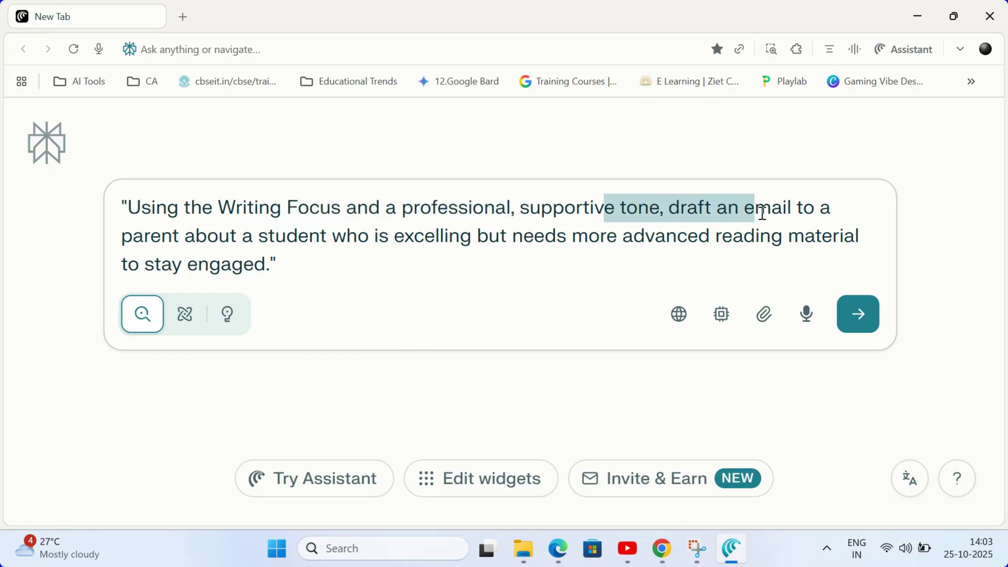
left_click(285, 266)
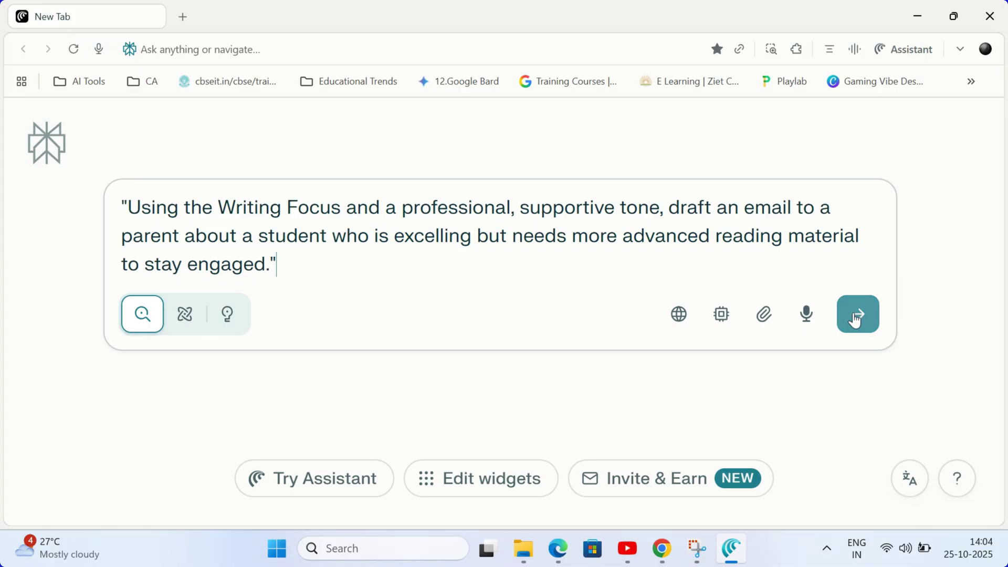
left_click(856, 316)
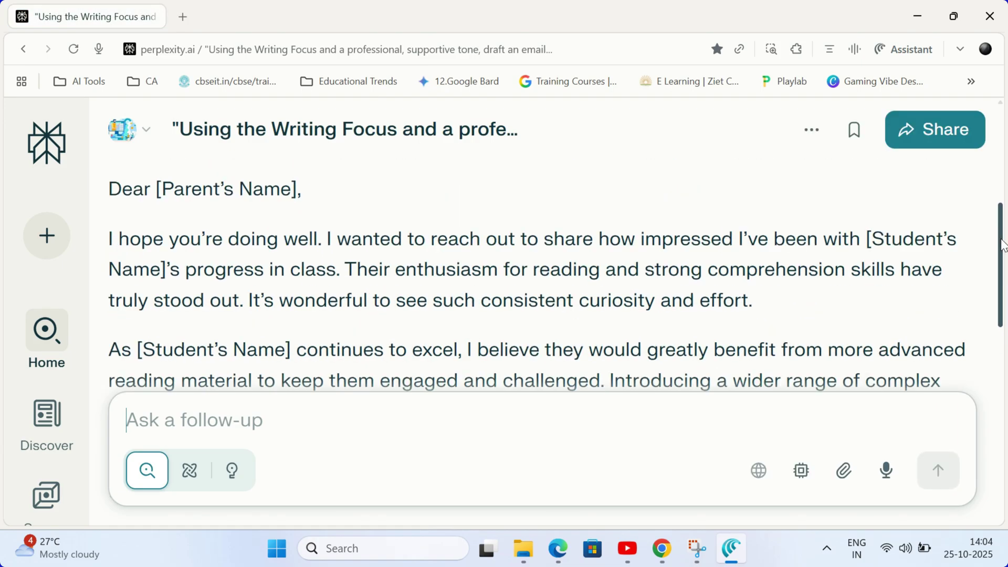
left_click_drag(1003, 258, 1004, 357)
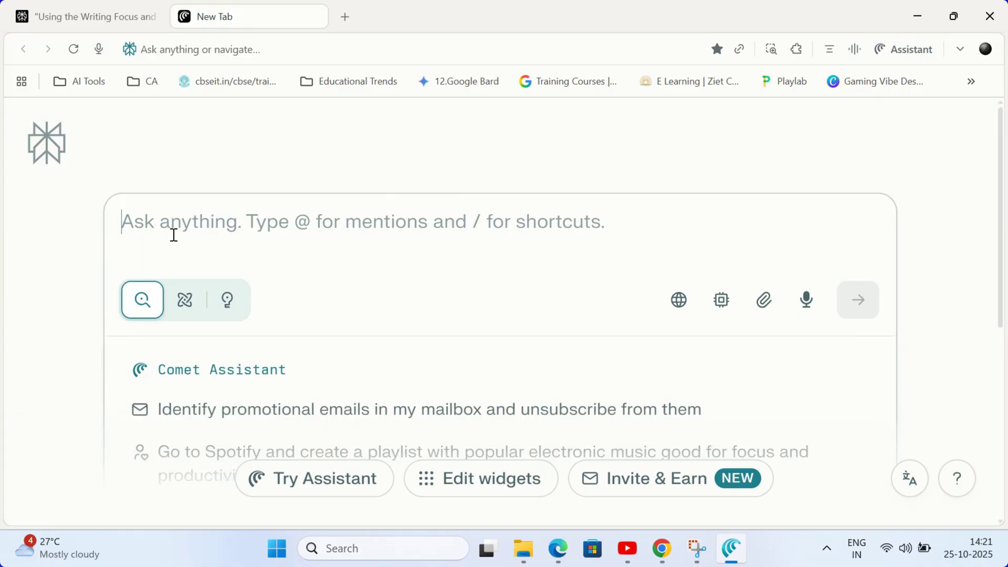
Ask Comet to analyse this thread's top three cited sources on online course video production
type("\"Analyze the top three cited sources in this thread for my search on 'best practices for online course video production.' Identify common subheadings, target word count, and a recommended title for a new resource I'm creating.\"")
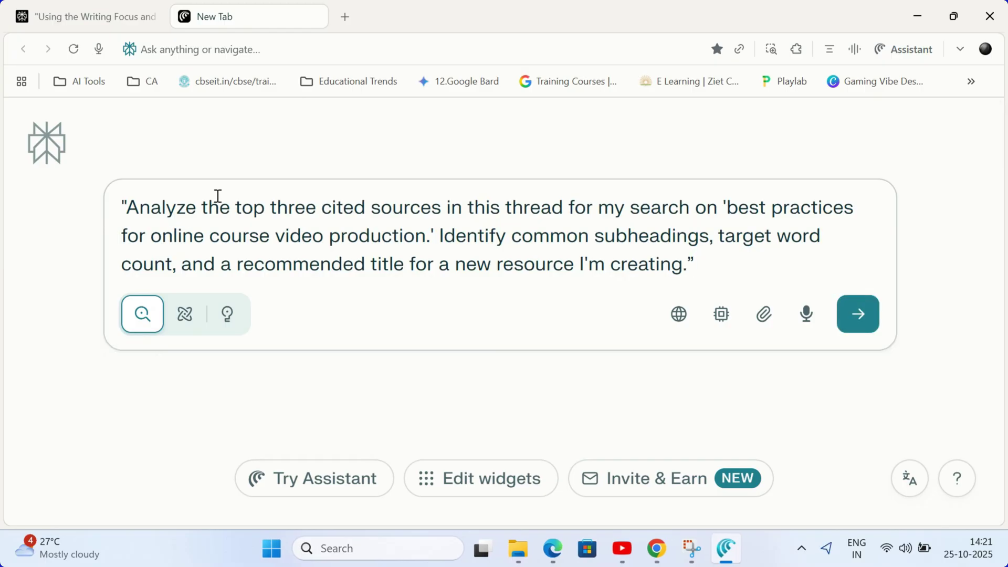
left_click_drag(187, 215, 396, 219)
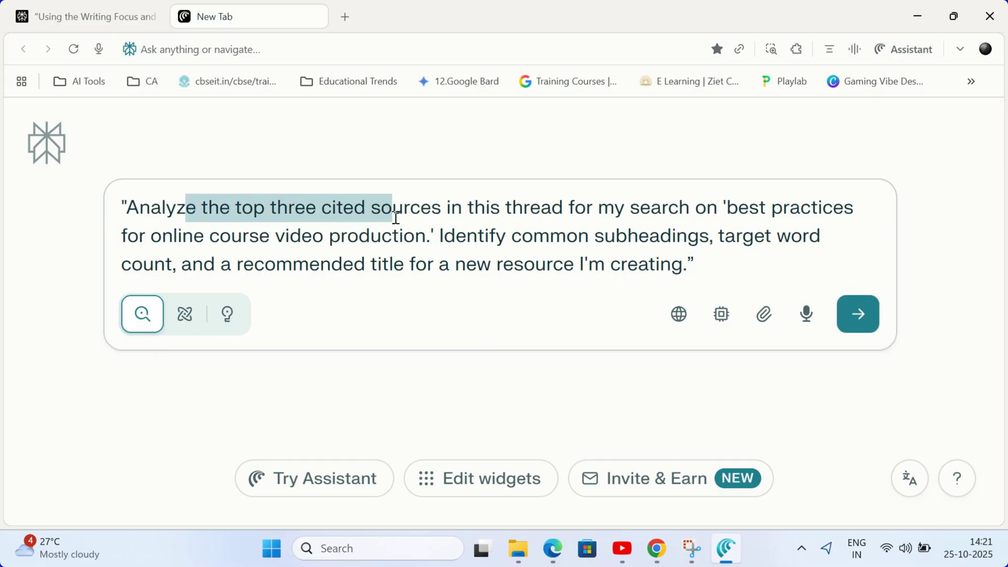
left_click_drag(475, 216, 812, 216)
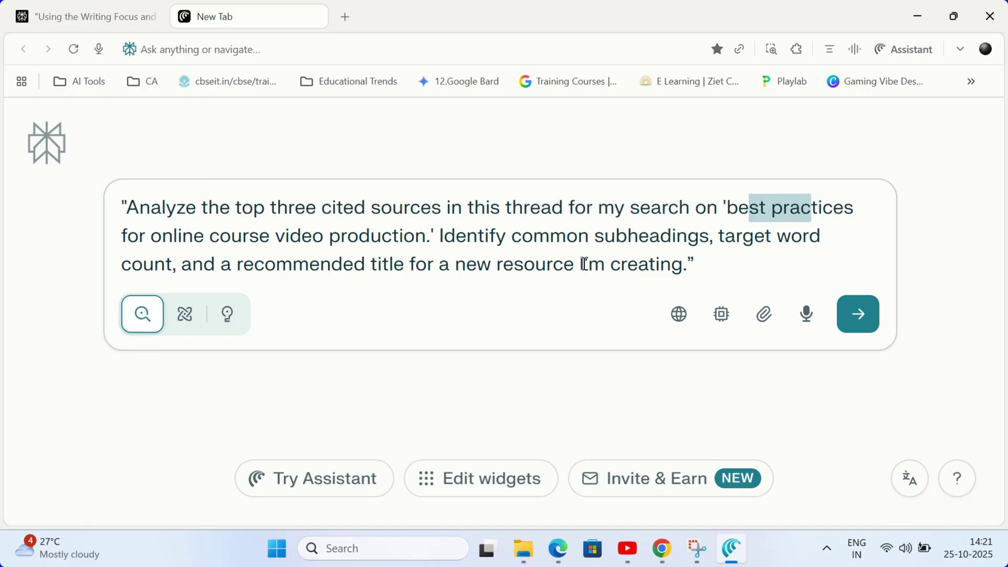
left_click_drag(158, 243, 802, 243)
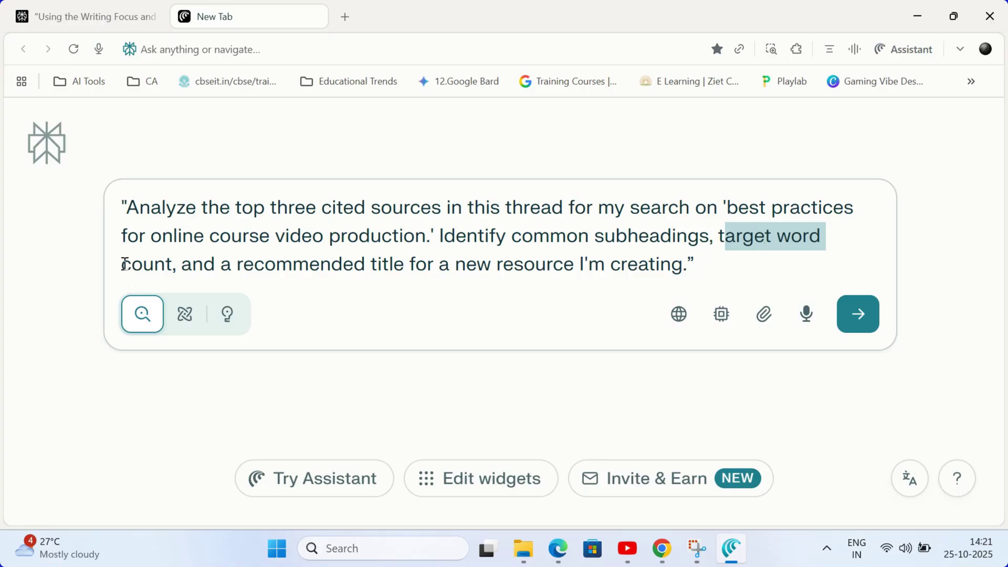
left_click(125, 264)
left_click(859, 314)
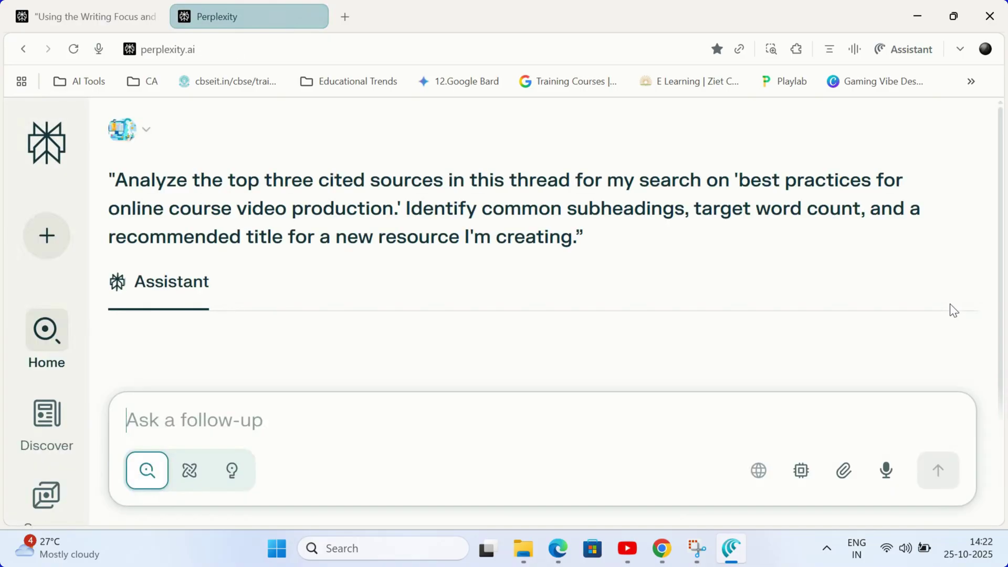
scroll(1001, 210, "down", 5)
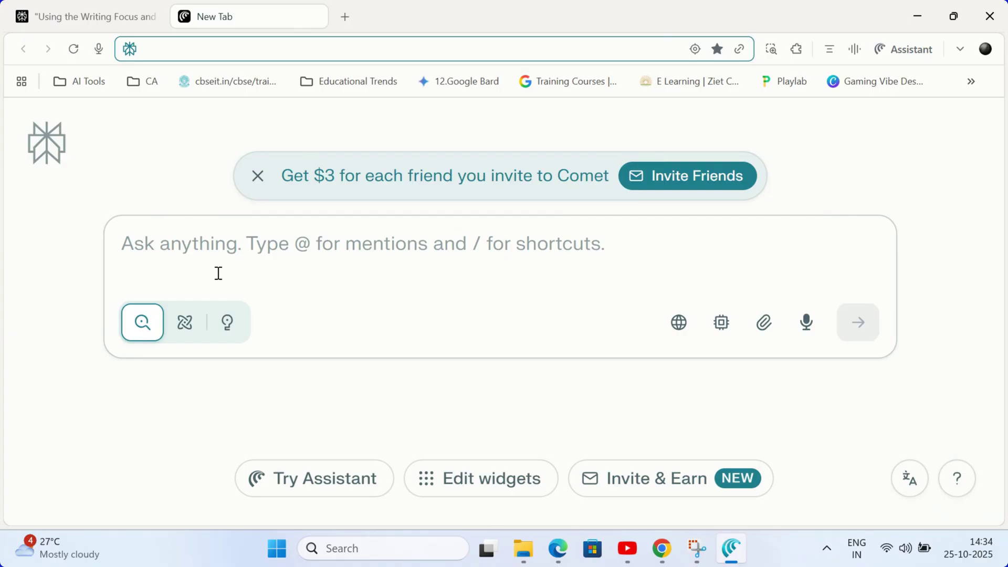
Request a Dept Head Meeting briefing with the newest agenda items from Google Calendar
type("Check my Google Calendar for the 'Dept Head Meeting' tomorrow. Research the three newest items on the agenda and create a bulleted briefing document in Google Docs with key background information for each.\"")
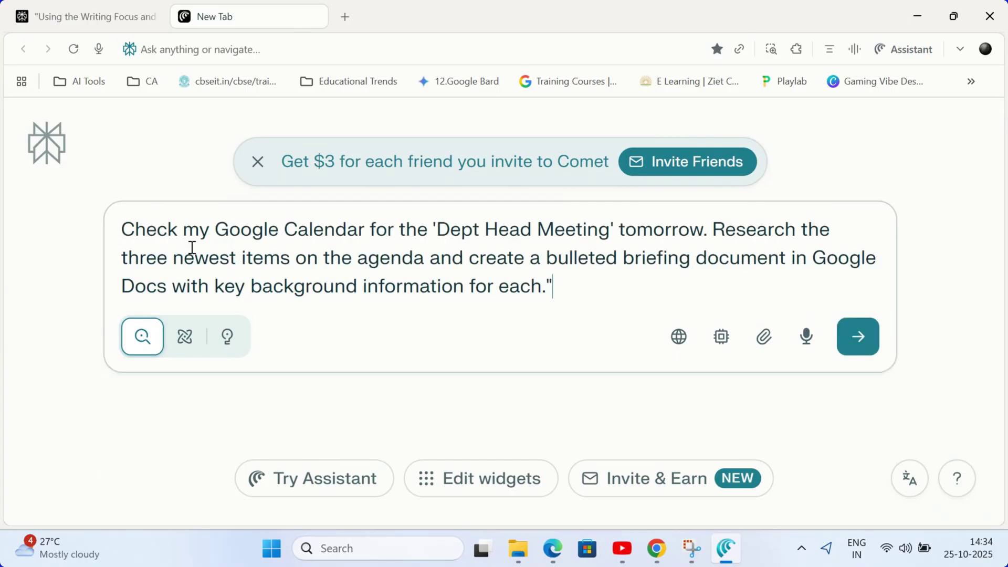
left_click_drag(228, 229, 360, 239)
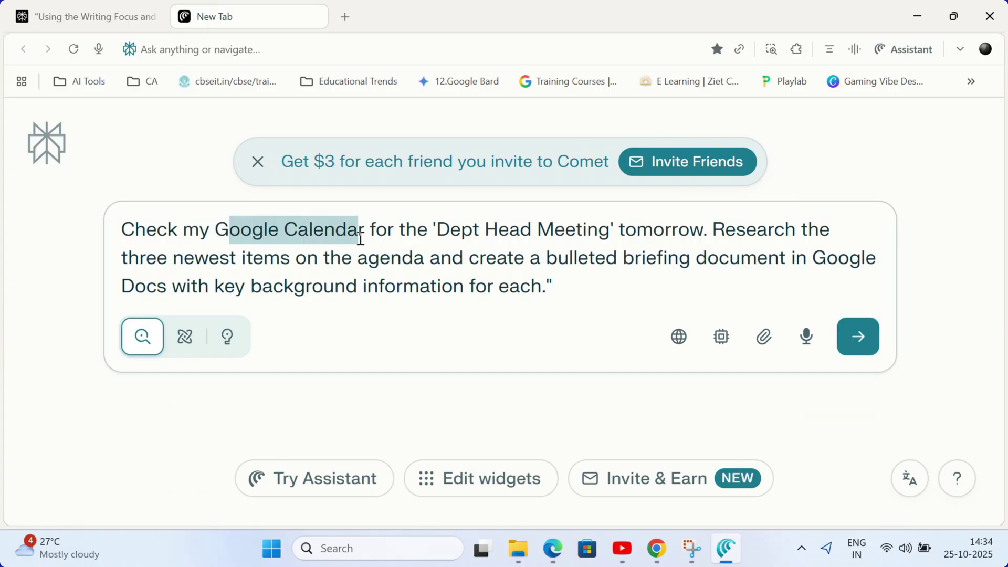
left_click_drag(451, 231, 594, 237)
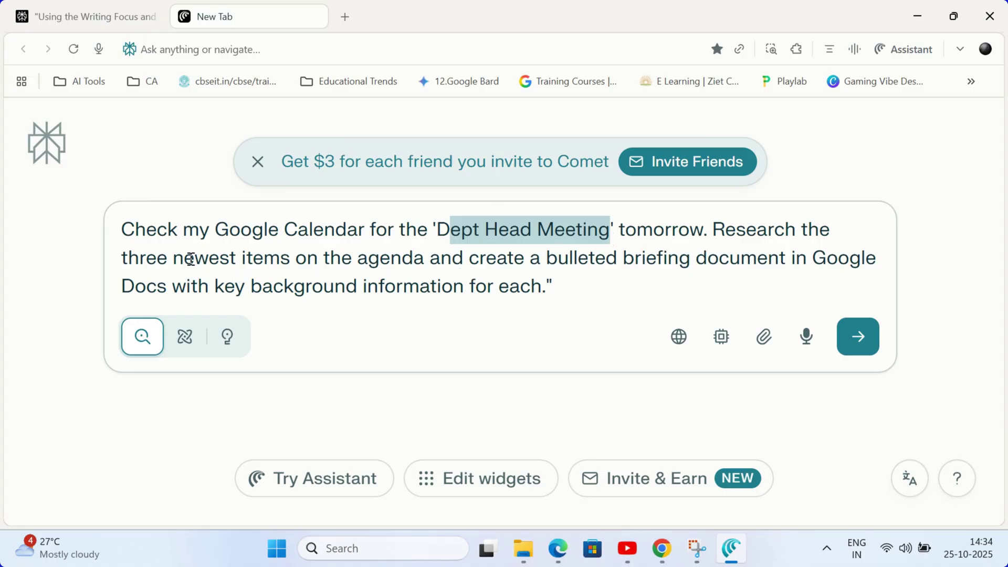
left_click_drag(191, 259, 480, 263)
left_click(536, 258)
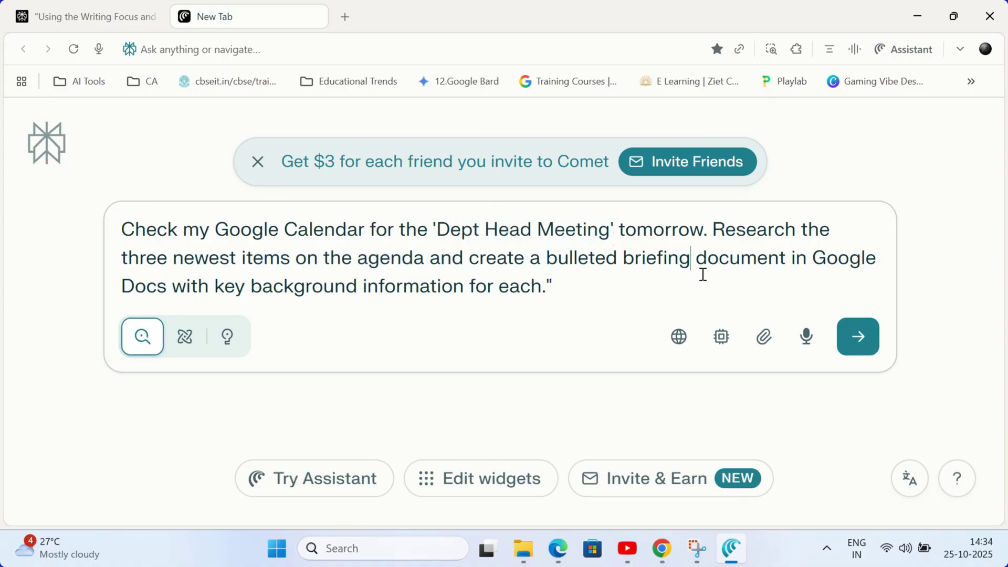
left_click(856, 347)
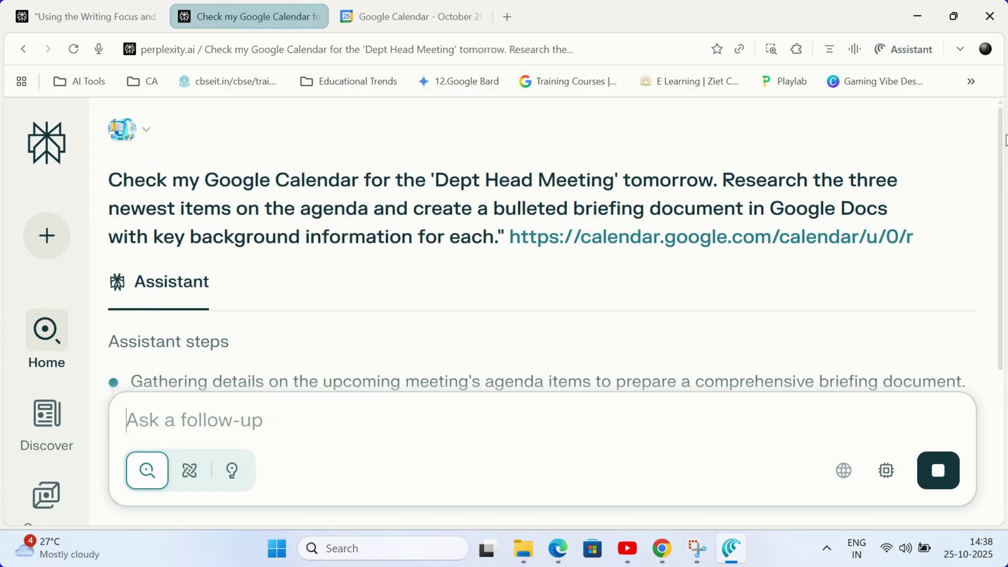
left_click_drag(1000, 135, 1004, 239)
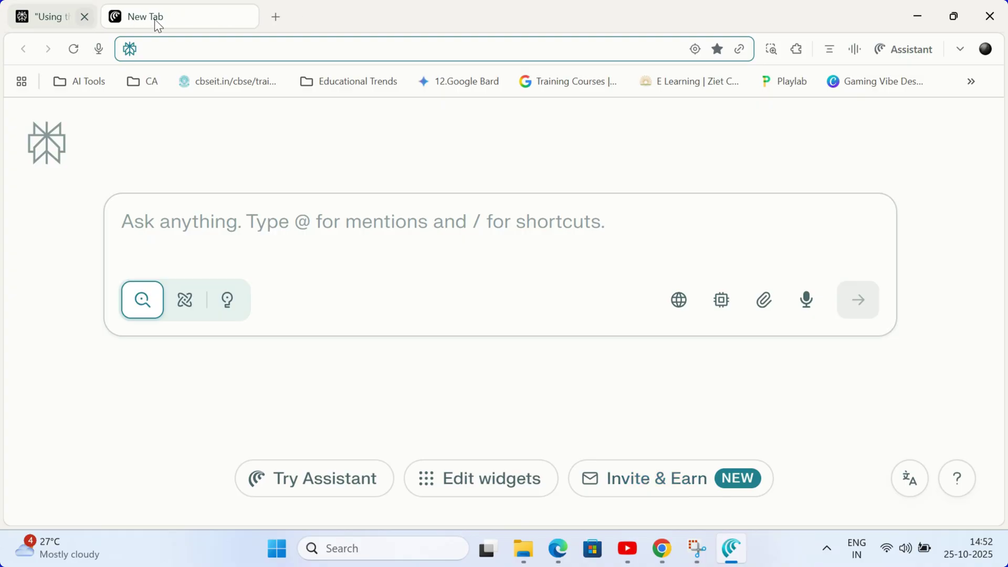
Ask Comet to save the Formative Assessment Strategies research to 'Teacher Resources' and invite a co-teacher
left_click(214, 224)
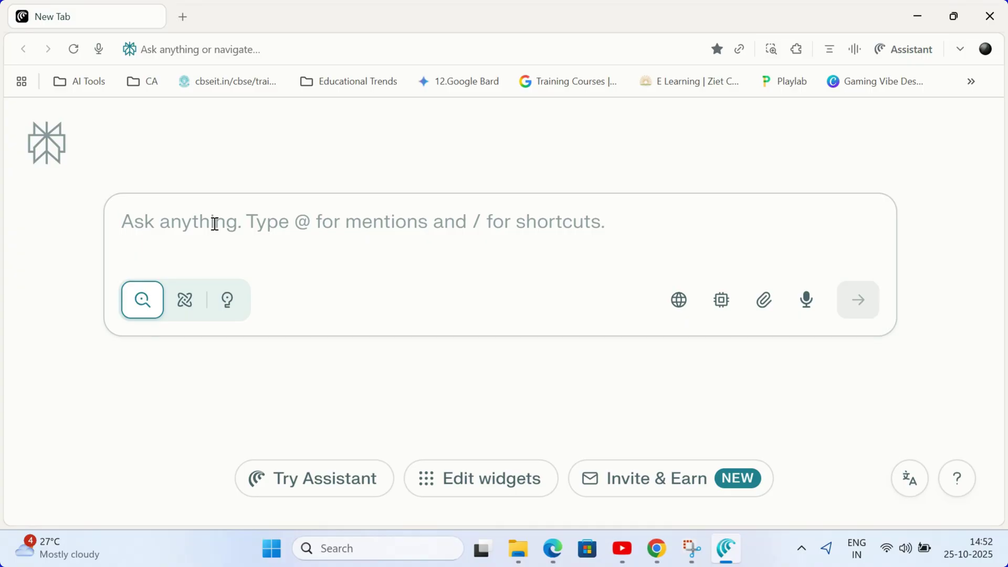
type("\"I'm saving all my research on 'Formative Assessment Strategies' to the 'Teacher Resources' Collection. I'm now going to invite my co-teacher, Jane, to this collection.\"")
left_click_drag(232, 229, 735, 232)
left_click(772, 232)
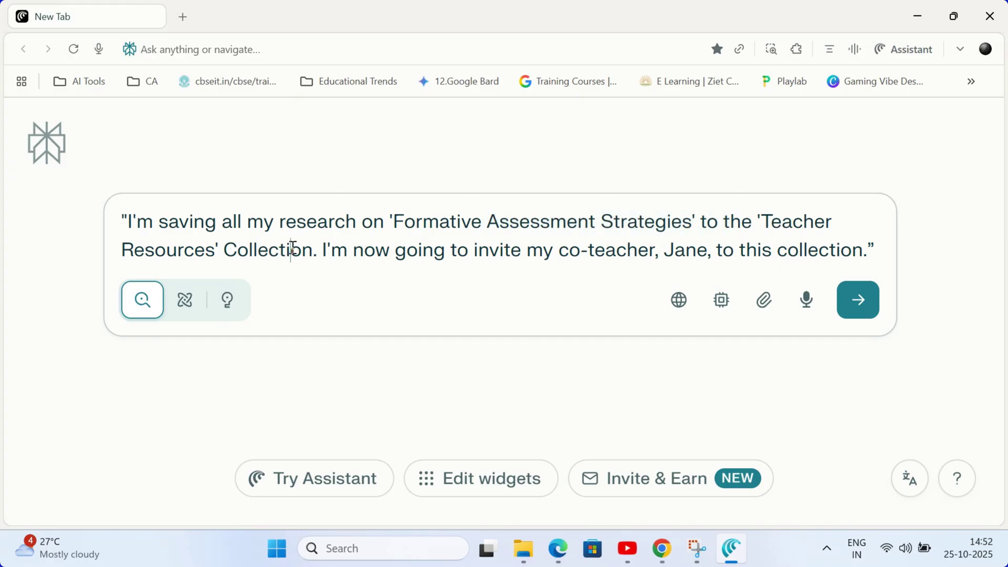
left_click_drag(293, 249, 481, 256)
left_click(853, 251)
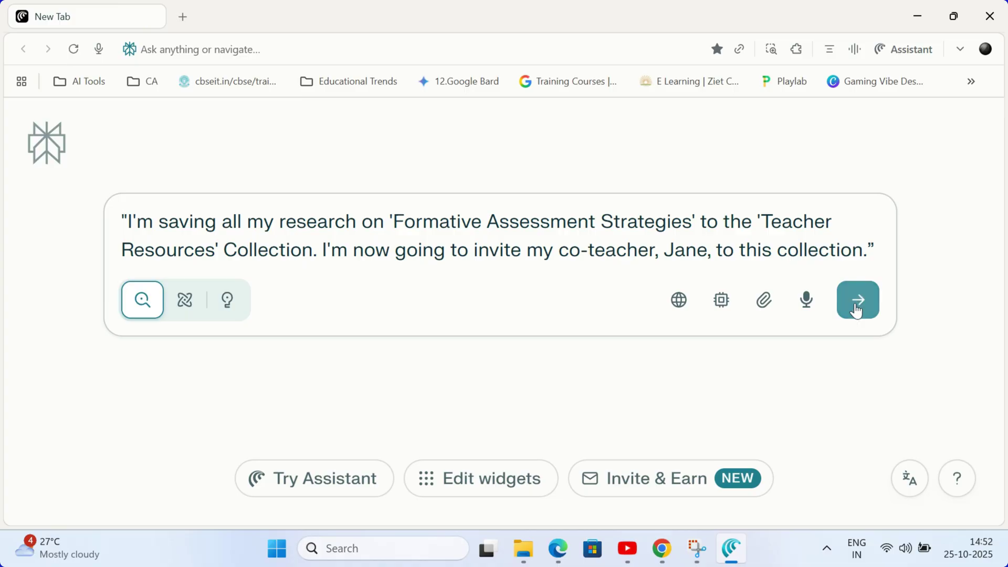
left_click(857, 312)
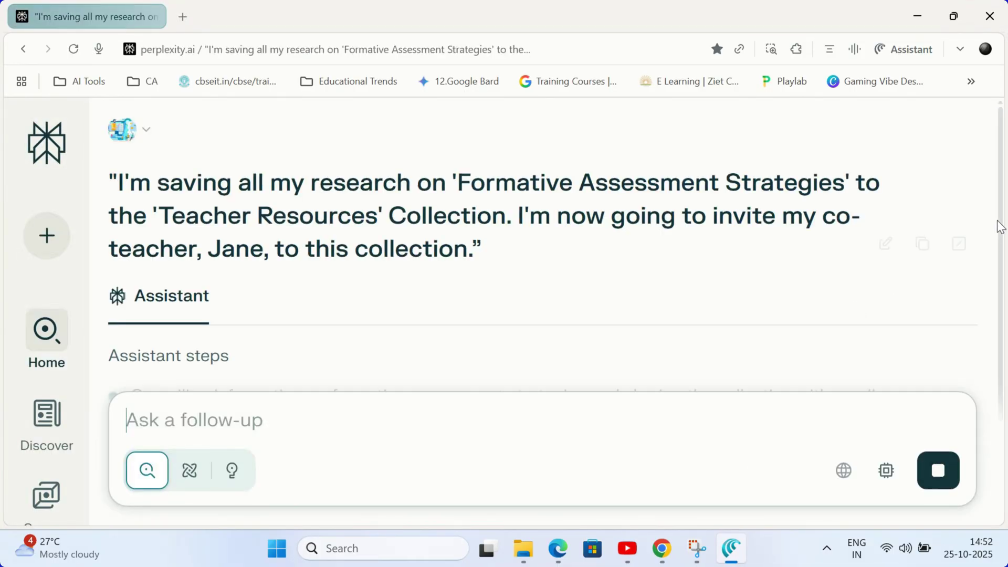